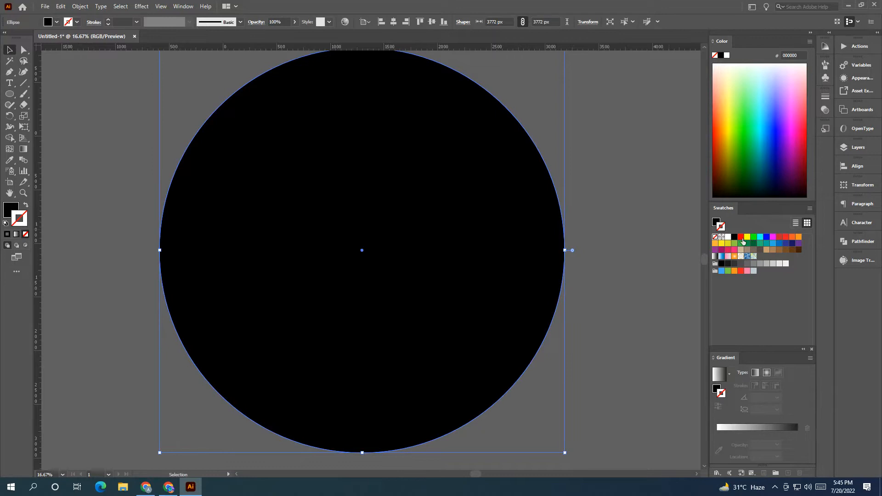
Step: Give the large circle a red fill with no stroke
click(111, 260)
key(ctrl+a)
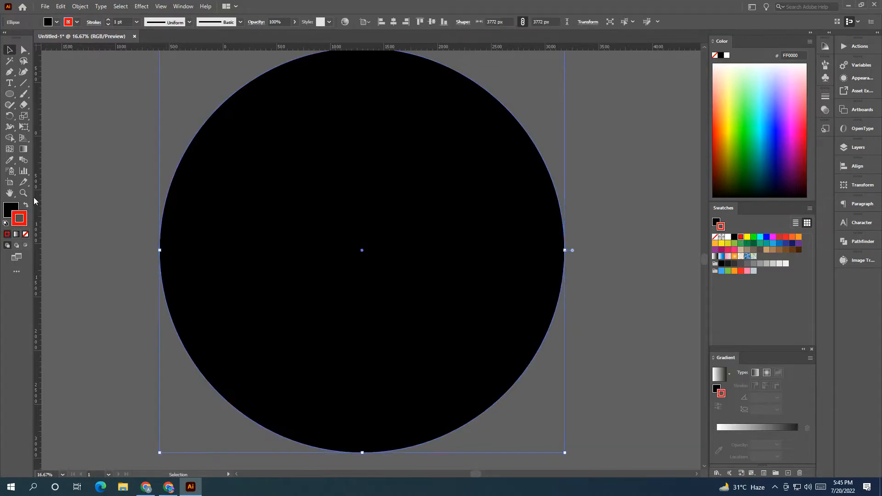
click(24, 205)
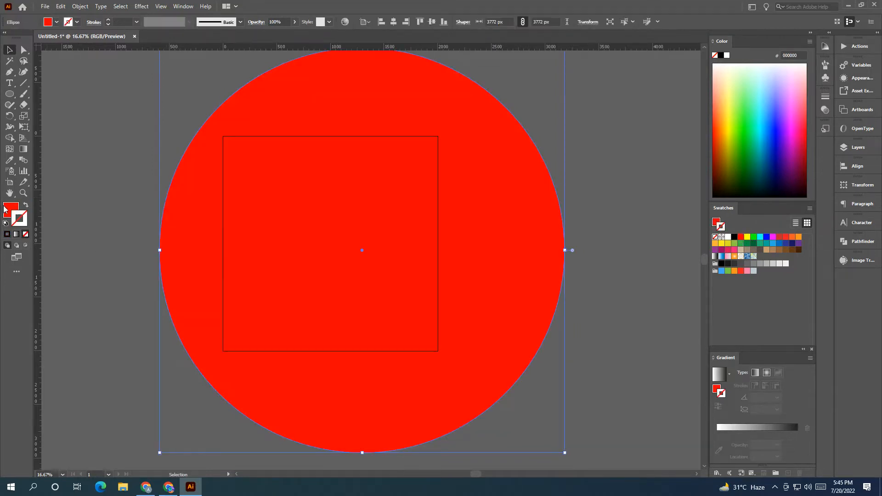
Step: Shift the circle to the right of the artboard and reshape it into an ellipse about 7695 px wide and 6501 px high
scroll(201, 249, down, 2)
drag(351, 261, 368, 258)
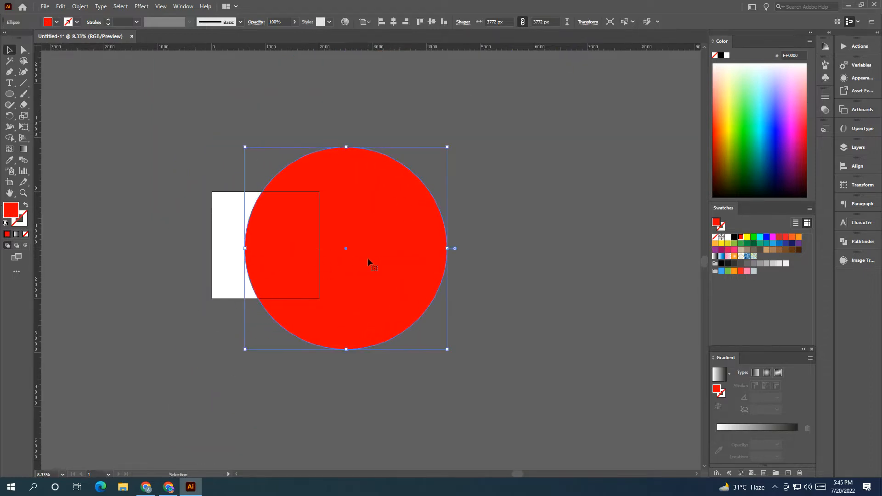
drag(448, 248, 658, 261)
drag(505, 263, 498, 263)
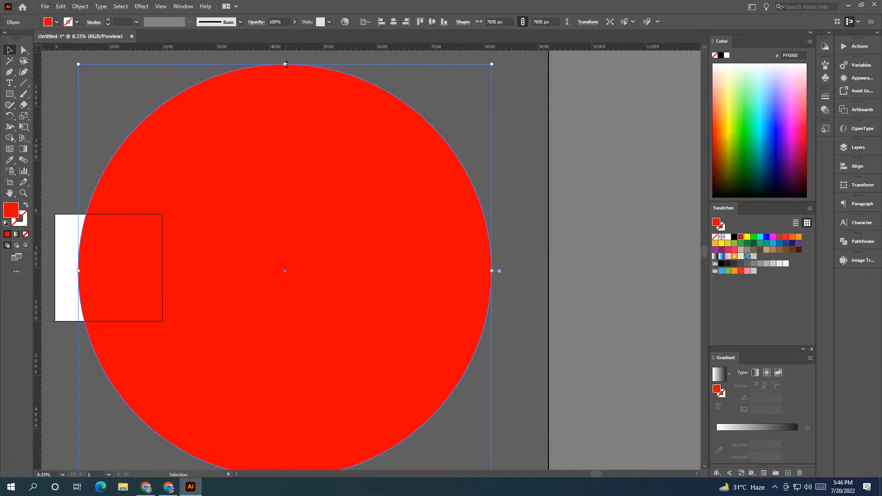
drag(287, 64, 279, 97)
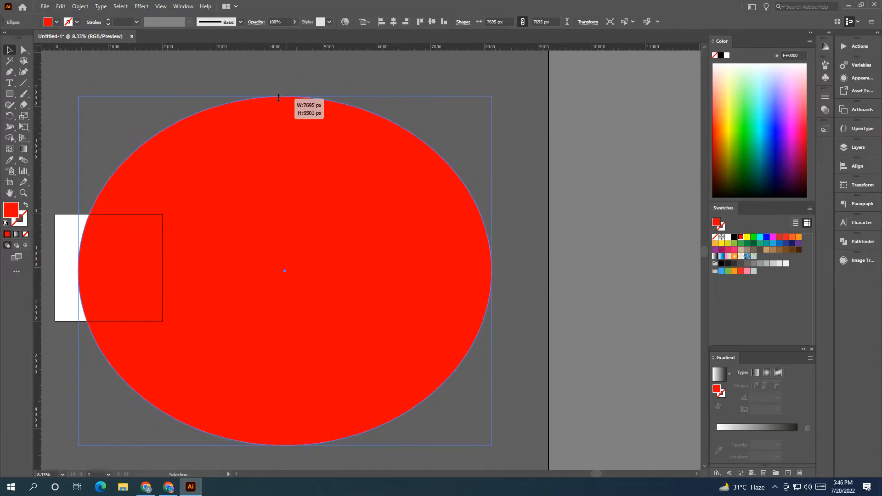
Step: Duplicate the ellipse slightly to its right and remove the duplicate's area with the Shape Builder, leaving a thin left-hand crescent
drag(250, 181, 268, 195)
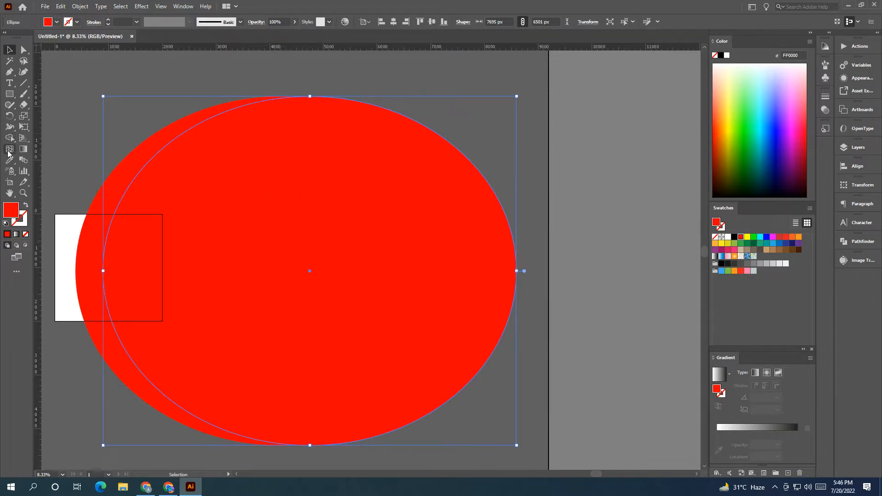
drag(139, 194, 231, 195)
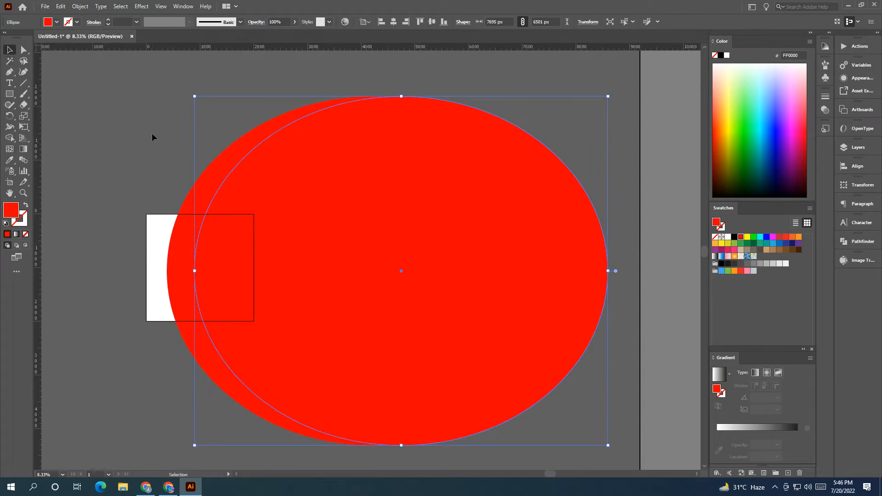
click(9, 137)
key(v)
click(10, 137)
drag(388, 189, 568, 176)
click(10, 49)
Step: Draw a 2000 x 2000 px rectangle covering the artboard, fill it with white and send it to the back
click(10, 94)
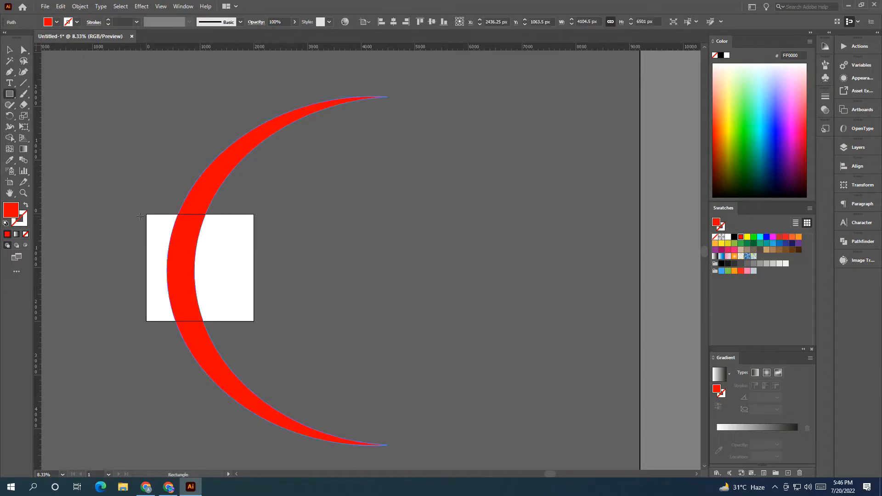
drag(146, 214, 254, 320)
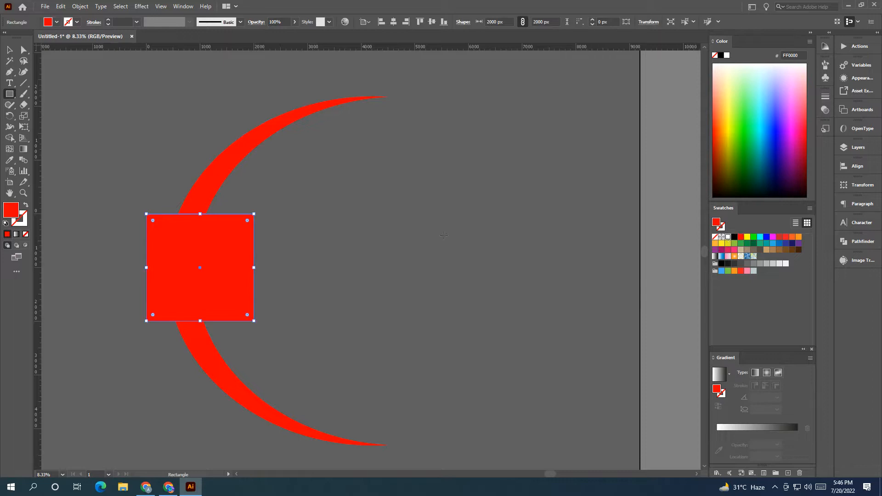
click(728, 237)
click(10, 49)
right_click(201, 242)
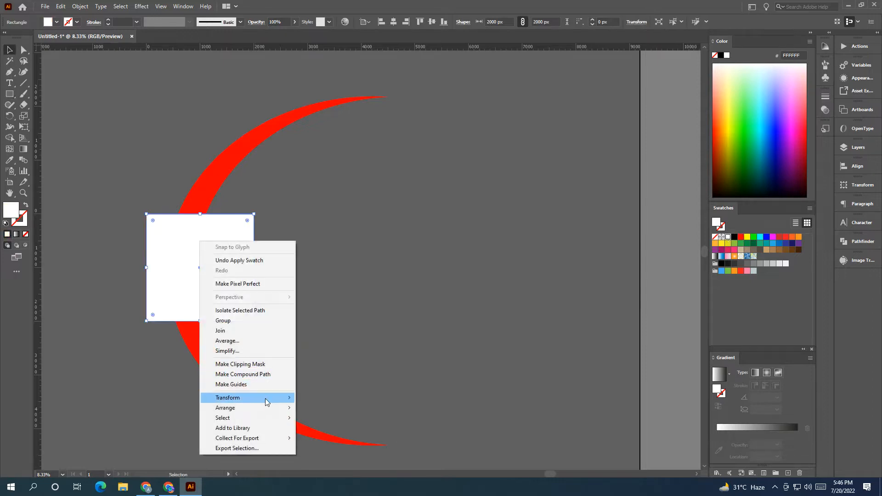
mouse_move(267, 408)
click(327, 440)
click(359, 359)
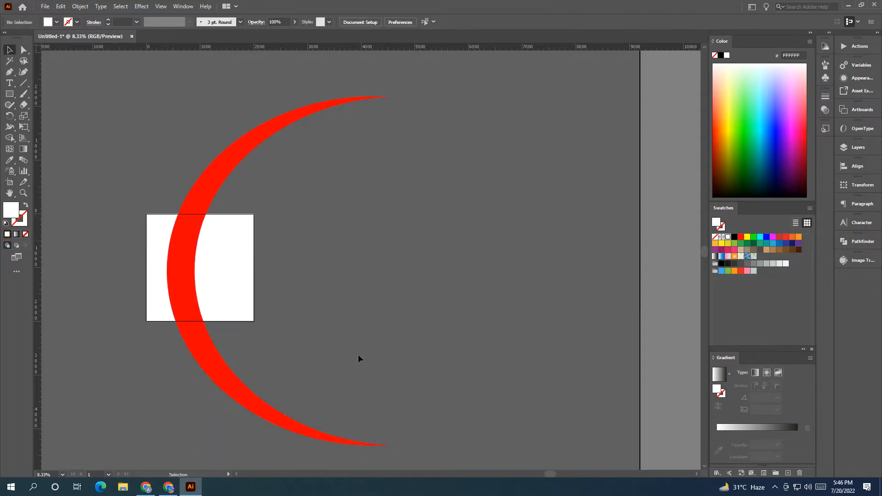
Step: Trim away the crescent's ends above and below the artboard with the Shape Builder
key(ctrl+a)
click(10, 138)
drag(134, 175, 239, 190)
drag(178, 393, 368, 384)
click(8, 50)
click(206, 158)
drag(230, 224, 380, 177)
scroll(361, 211, up, 2)
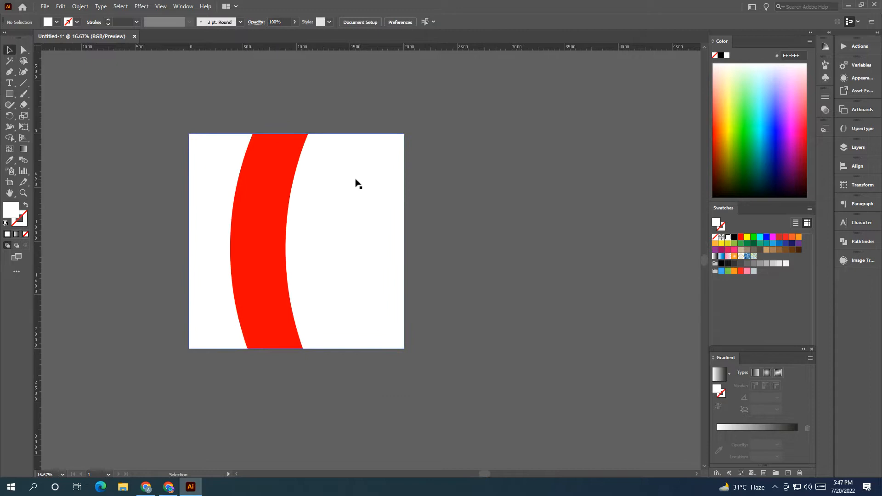
Step: Move the curved red band slightly right and widen it to about 725 px
click(262, 221)
drag(262, 221, 266, 219)
drag(312, 241, 316, 241)
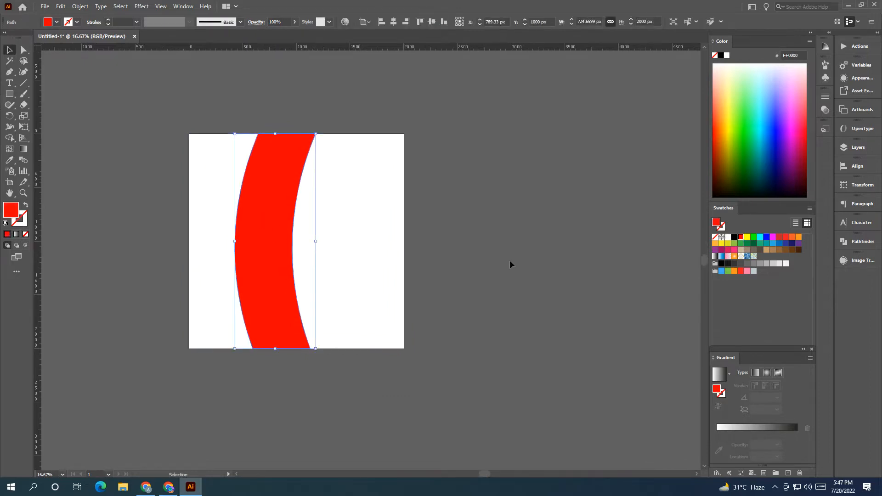
click(509, 261)
Step: Draw a horizontal line across the upper part of the red band and place a copy of it across the lower part
drag(509, 261, 466, 267)
click(195, 205)
click(252, 204)
click(10, 50)
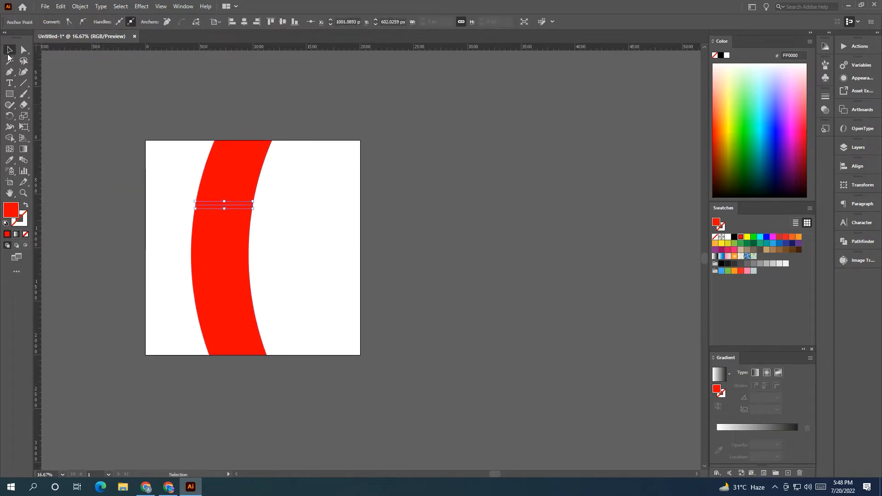
drag(244, 203, 240, 292)
Step: Divide the red band along the two horizontal lines with Pathfinder Divide and ungroup the resulting pieces
shift+click(256, 206)
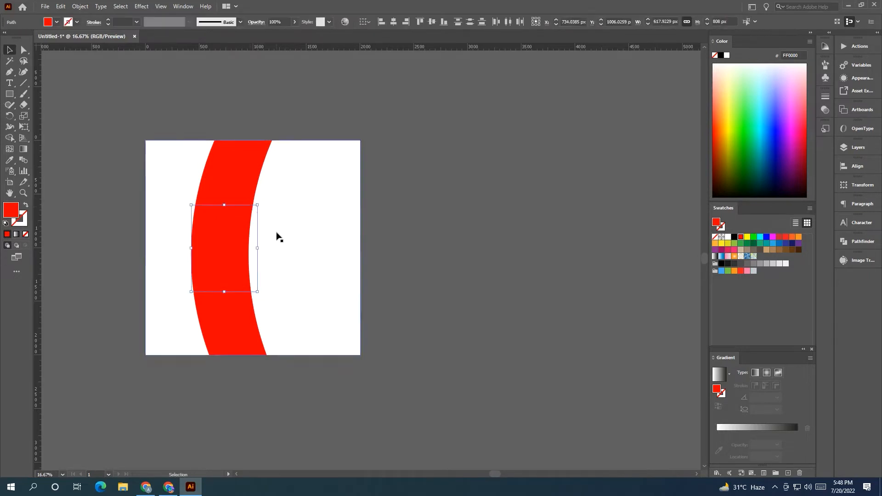
shift+click(194, 190)
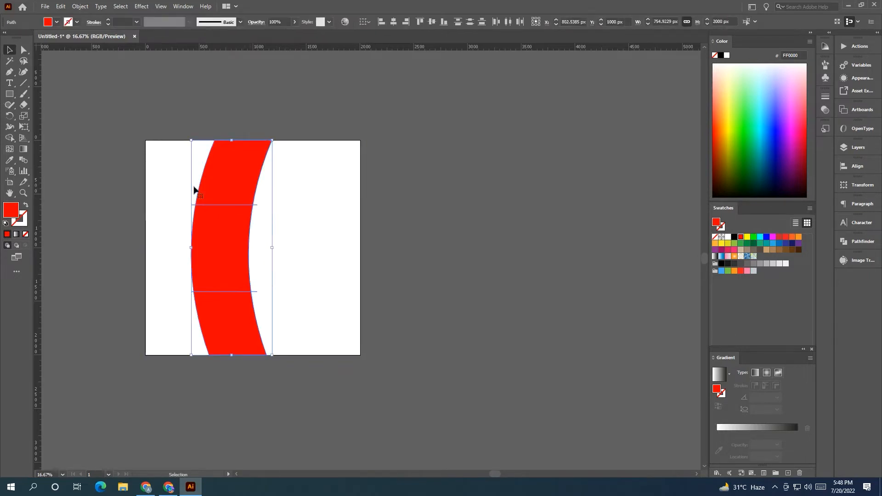
click(855, 242)
click(738, 287)
right_click(230, 243)
click(258, 318)
click(413, 315)
Step: Apply an Offset Path of -46 px to the three band pieces
drag(505, 300, 586, 297)
click(310, 227)
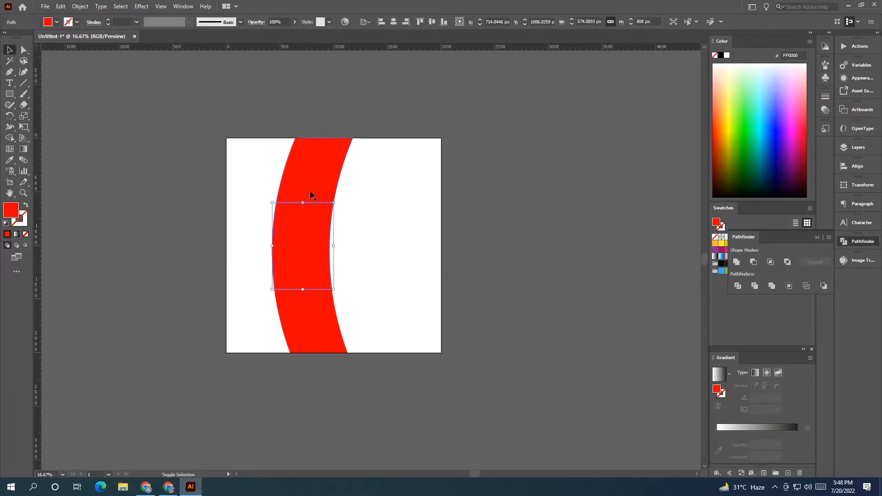
click(80, 6)
mouse_move(138, 226)
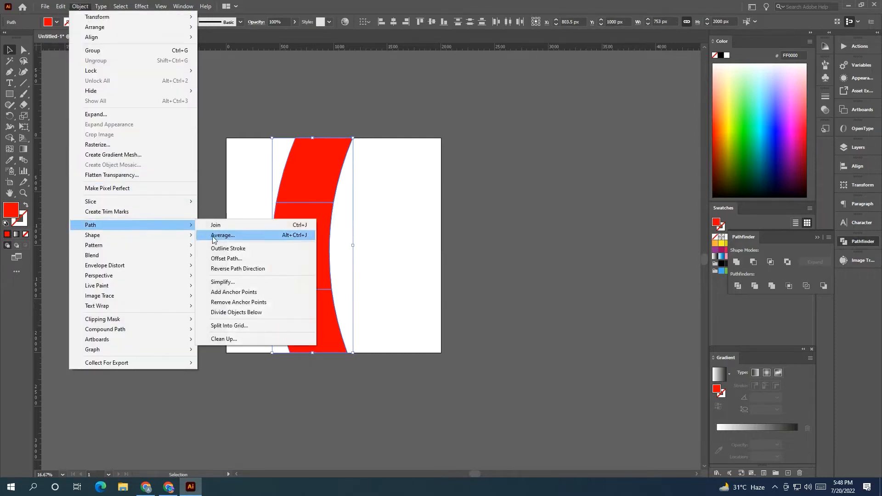
click(216, 258)
scroll(512, 251, down, 20)
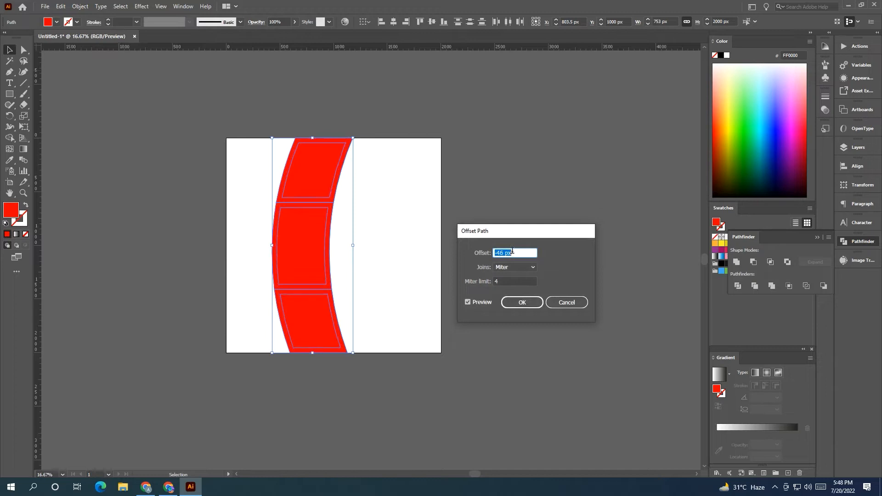
click(522, 302)
Step: Fill the three inner offset shapes with white
click(317, 183)
shift+click(311, 243)
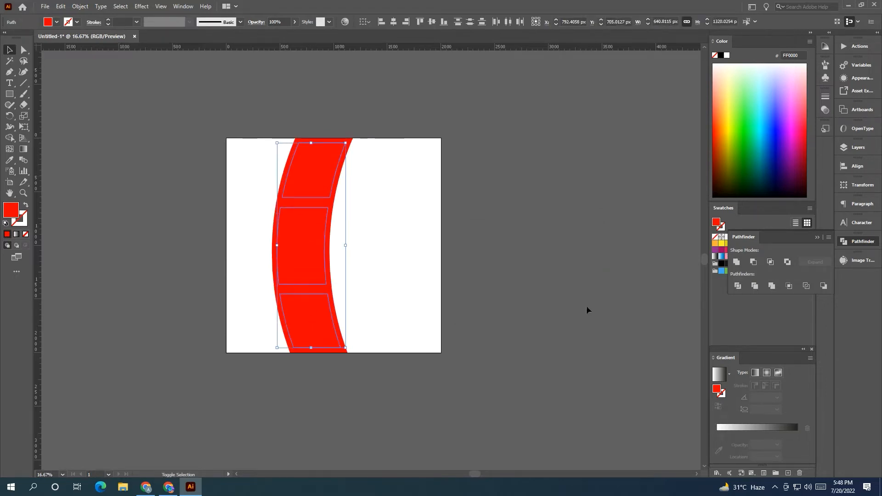
click(817, 237)
click(727, 237)
click(600, 271)
drag(575, 257, 551, 256)
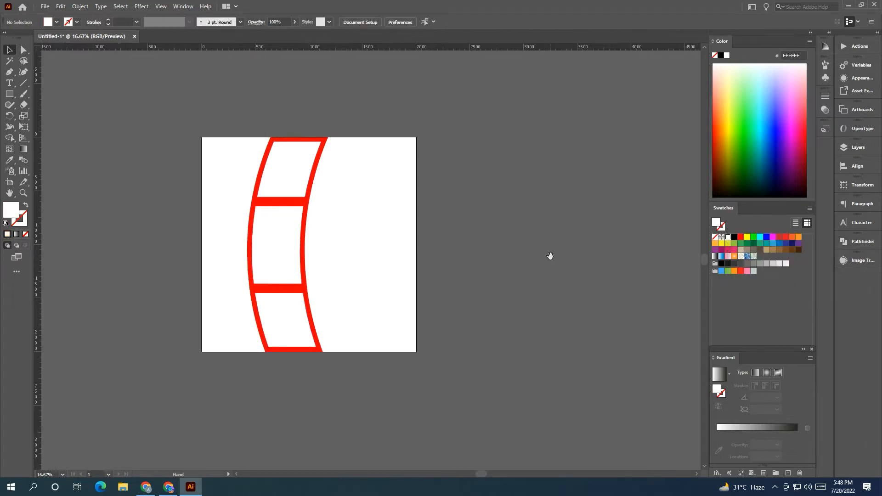
Step: Widen the three outer red frame pieces slightly on both sides
click(303, 240)
click(514, 252)
drag(514, 247, 550, 244)
click(347, 222)
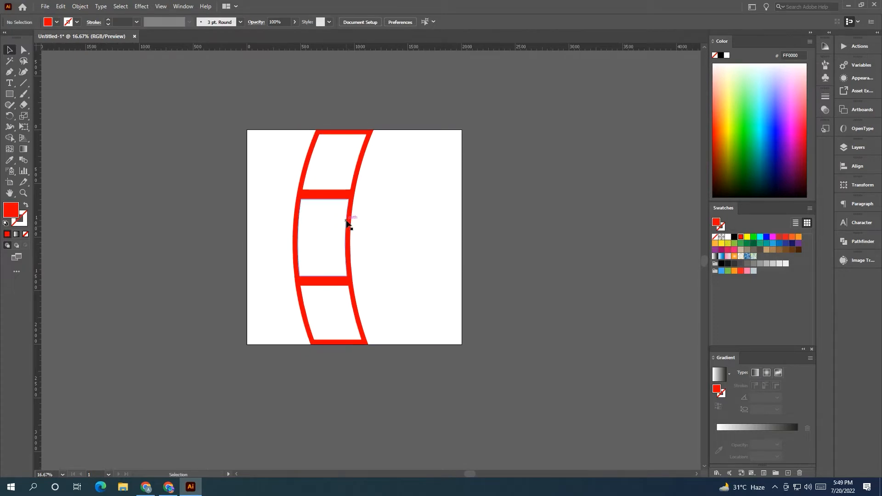
click(356, 183)
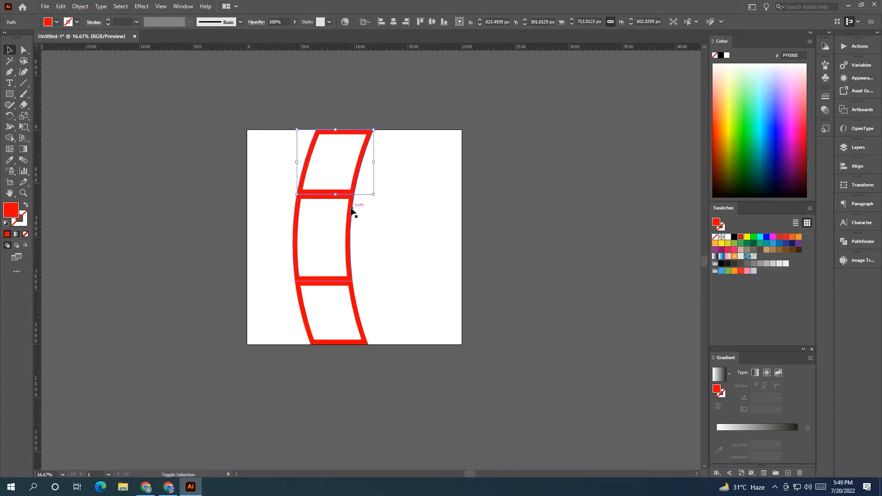
drag(374, 238, 378, 238)
click(614, 246)
drag(572, 246, 549, 251)
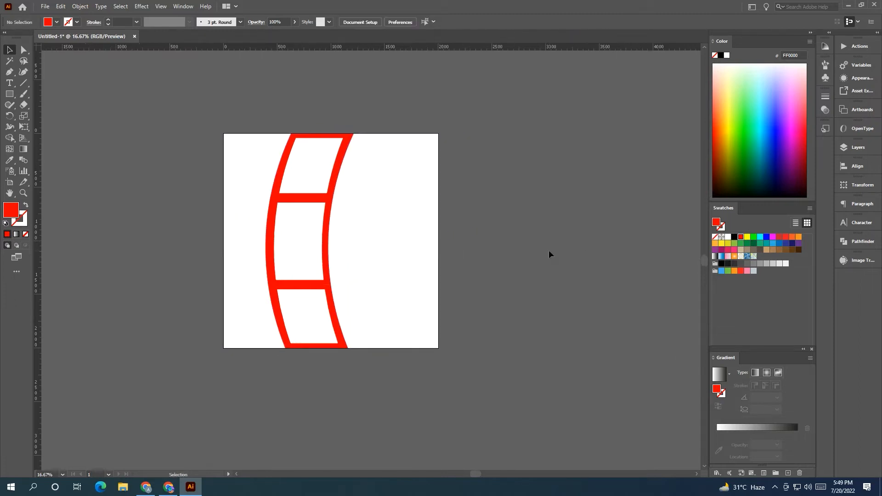
Step: Move the photo of the pasta dish on a dark plate to the right side of the artboard
scroll(298, 213, up, 3)
scroll(311, 201, down, 3)
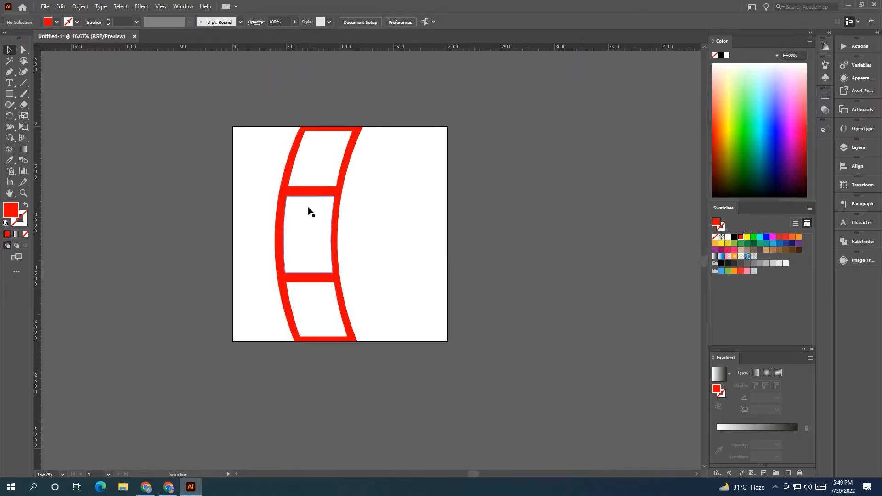
scroll(230, 217, left, 3)
scroll(230, 217, down, 1)
scroll(206, 224, left, 8)
drag(244, 235, 332, 235)
drag(154, 188, 518, 235)
drag(511, 333, 245, 348)
drag(245, 249, 592, 268)
Step: Bring the white top panel to the front
click(370, 182)
right_click(371, 181)
mouse_move(414, 351)
click(528, 352)
right_click(578, 277)
click(538, 287)
Step: Bring the pasta photo and the top panel to the front together, and place the photo behind that panel
click(591, 269)
shift+click(374, 192)
right_click(374, 192)
mouse_move(430, 292)
click(495, 294)
click(538, 286)
drag(594, 273, 366, 190)
ctrl+click(369, 189)
key(ctrl+7)
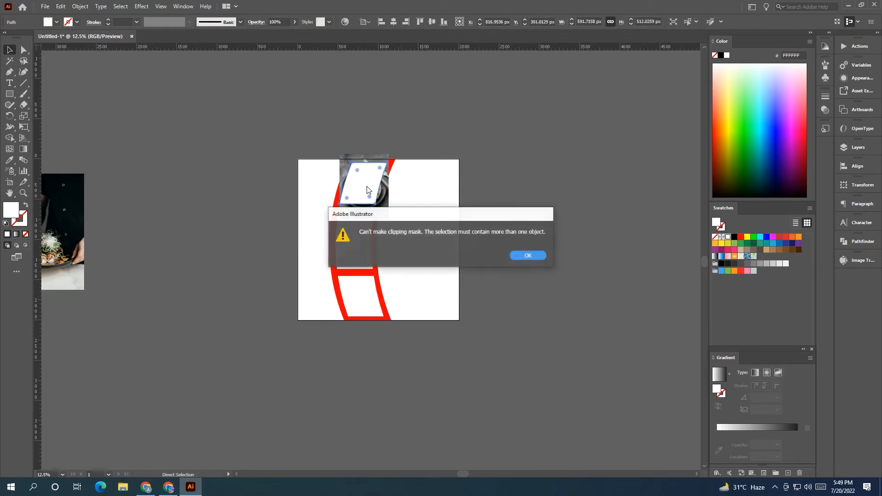
click(534, 254)
Step: Clip the pasta photo to the white top panel with a clipping mask
click(382, 206)
shift+click(368, 186)
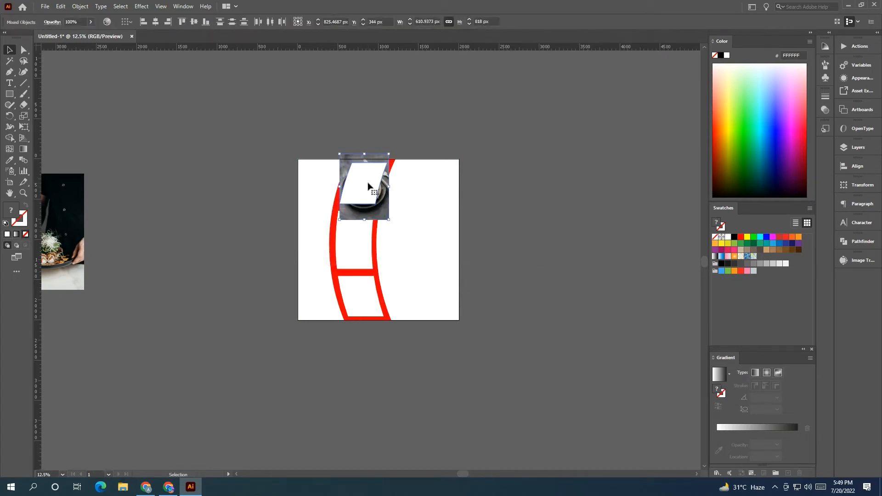
right_click(368, 187)
click(405, 253)
click(509, 246)
Step: Rotate the pasta photo slightly clockwise inside its clipping mask so it follows the slant of the top panel
double_click(383, 181)
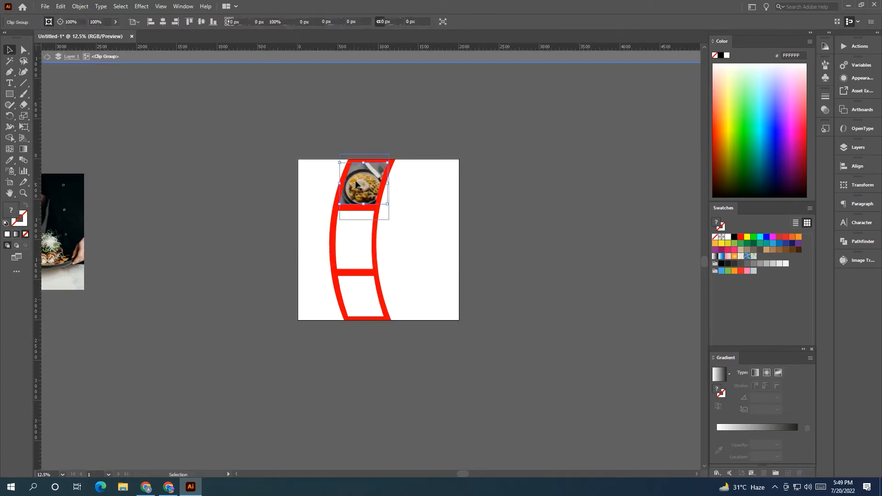
click(377, 177)
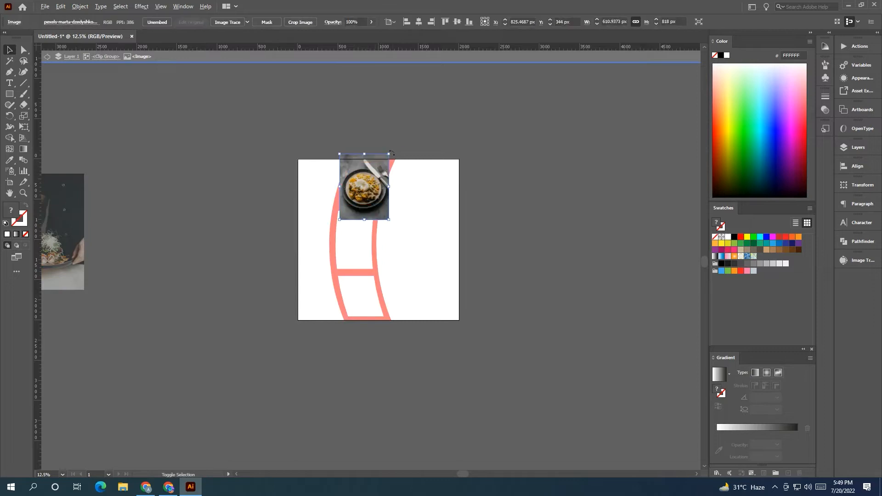
click(416, 58)
key(ctrl+equal)
key(ctrl+equal)
drag(403, 143, 414, 119)
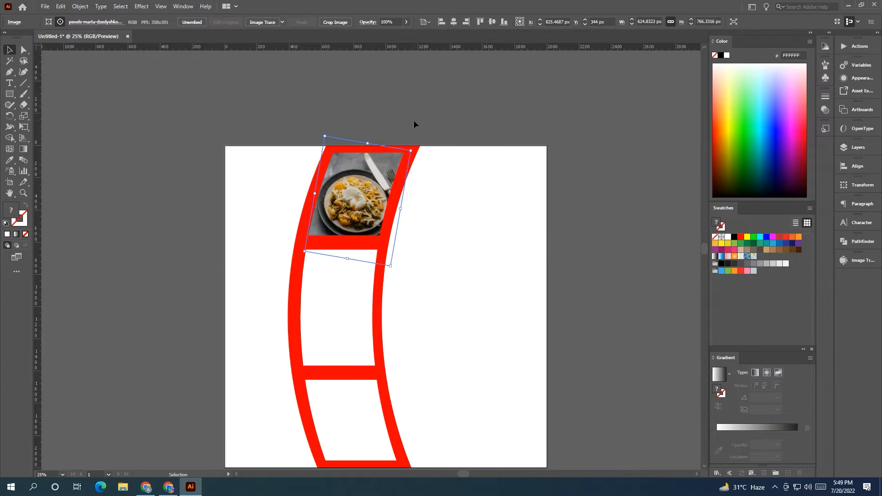
click(424, 114)
Step: Move the salad photo close to the left side of the artboard
key(ctrl+minus)
drag(229, 233, 467, 226)
drag(168, 226, 523, 247)
drag(524, 293, 286, 298)
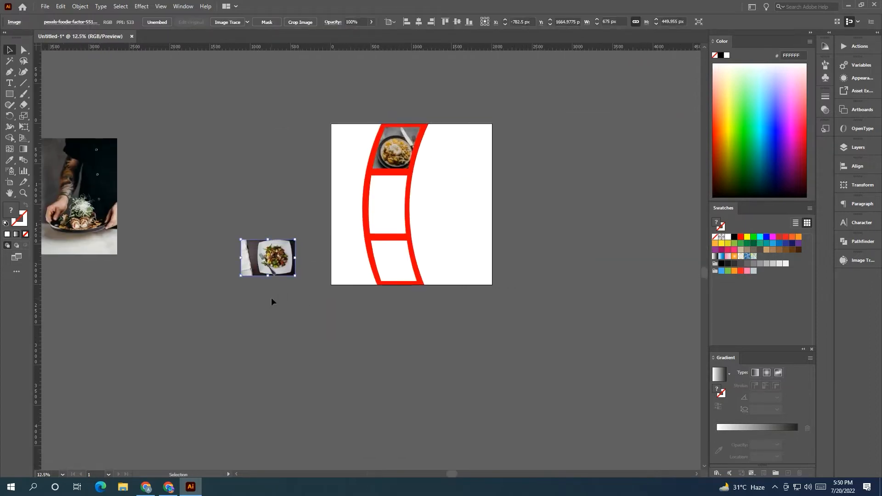
Step: Bring the salad photo and the white middle panel to the front, and place the photo behind that panel
shift+click(386, 213)
right_click(388, 209)
mouse_move(450, 313)
click(503, 310)
drag(271, 265, 433, 238)
Step: Clip the salad photo to the middle panel with a clipping mask and adjust the photo to fill the panel
shift+click(397, 212)
right_click(400, 211)
click(412, 283)
double_click(384, 211)
mouse_move(415, 220)
mouse_down()
mouse_move(422, 217)
mouse_move(411, 218)
mouse_move(415, 224)
mouse_up()
click(460, 58)
Step: Move the noodle photo close to the lower left of the artboard
drag(540, 118, 517, 117)
scroll(409, 296, up, 1)
drag(416, 293, 378, 331)
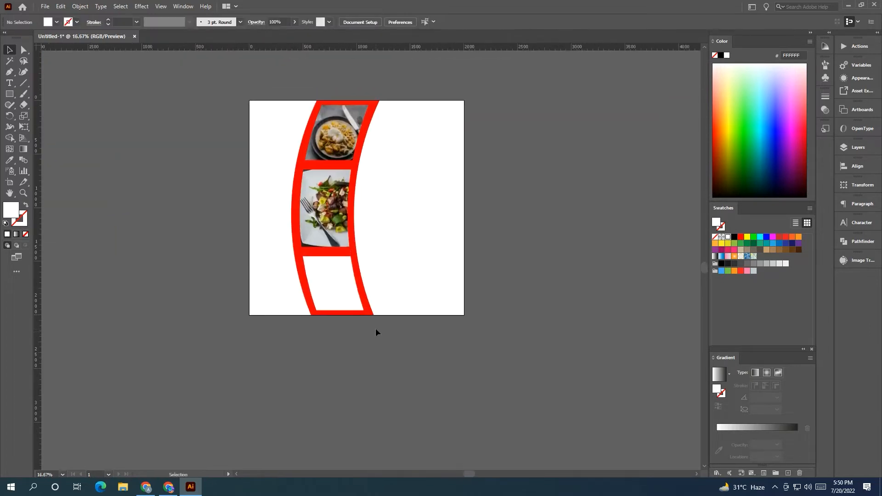
drag(331, 369, 367, 369)
scroll(365, 363, down, 1)
drag(297, 382, 579, 333)
drag(189, 276, 518, 317)
drag(608, 342, 302, 345)
Step: Place the noodle photo over the bottom panel and bring the white bottom panel in front of it
drag(197, 325, 341, 258)
shift+click(347, 261)
right_click(347, 258)
mouse_move(409, 361)
click(513, 359)
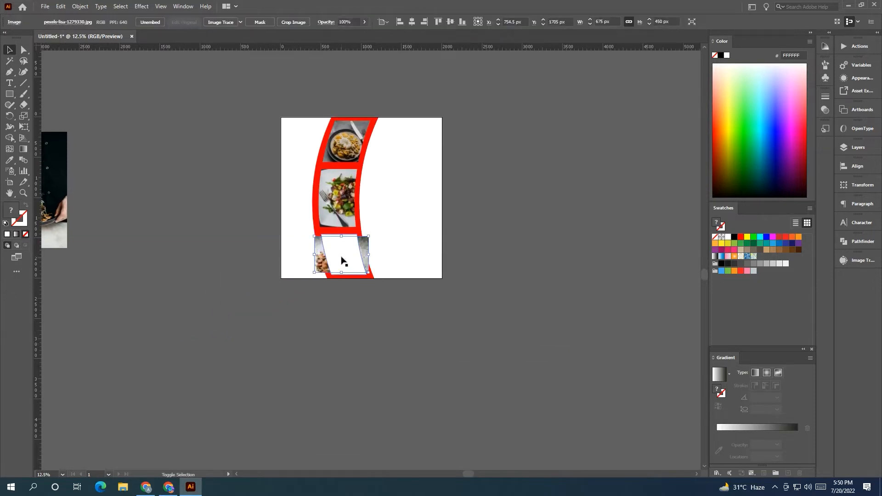
Step: Clip the noodle photo to the bottom panel with a clipping mask and enlarge it to about 590 px high inside the mask
right_click(341, 258)
click(373, 335)
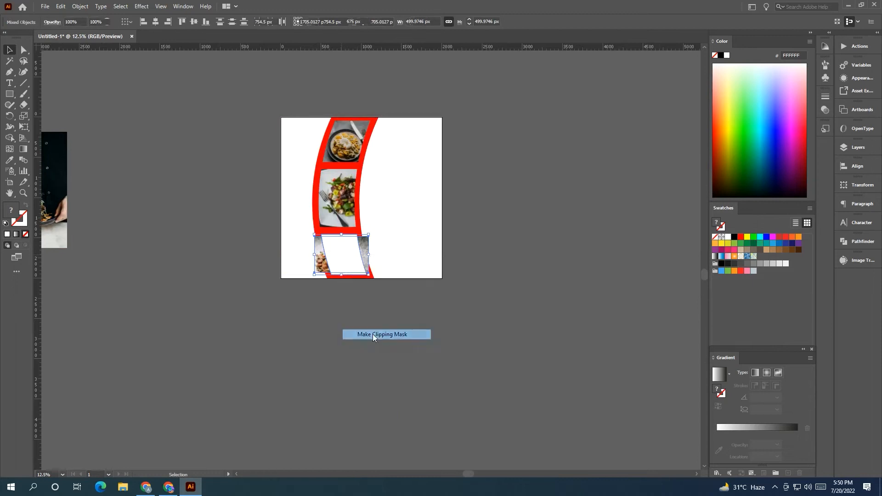
double_click(364, 275)
mouse_move(365, 274)
mouse_down()
mouse_move(386, 279)
mouse_move(369, 264)
mouse_up()
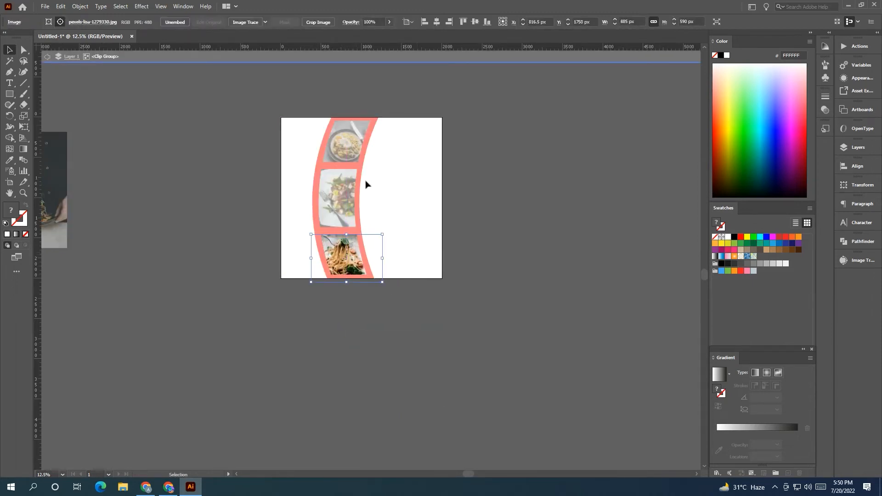
Step: Stretch the noodle photo's upper edge slightly upward inside its mask and leave isolation mode
drag(346, 232, 346, 230)
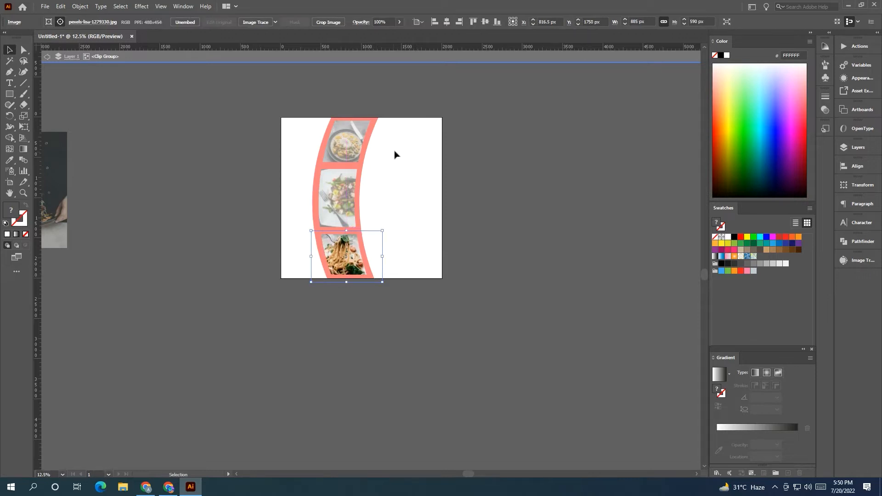
click(432, 59)
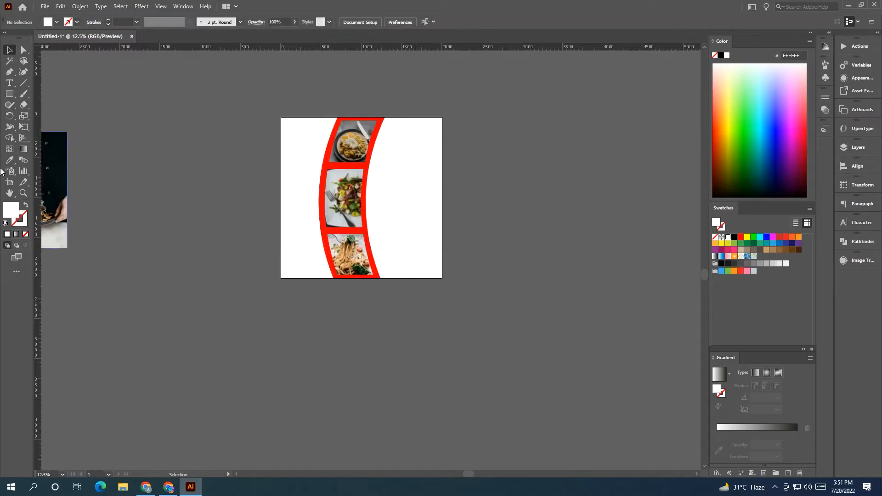
Step: Draw a full-height white rectangle without a stroke over roughly the left half of the artboard
drag(281, 118, 358, 279)
key(v)
click(447, 369)
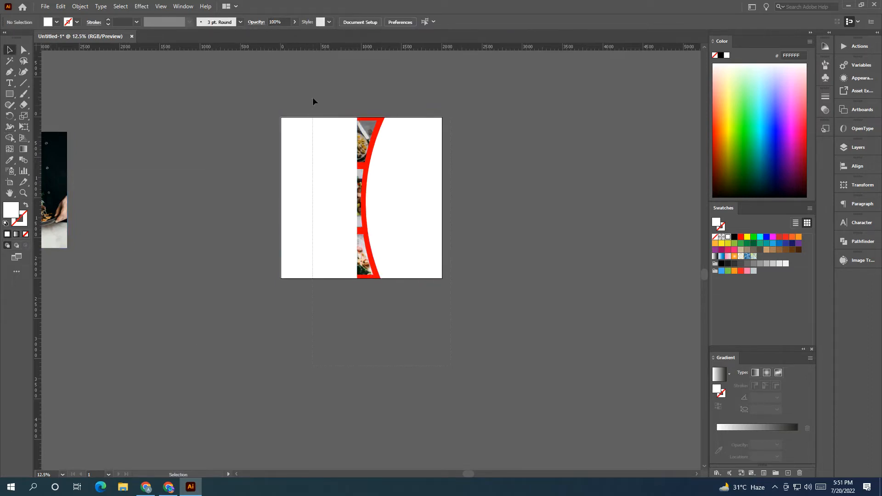
Step: Arrange the red band and its photos in front of the white rectangle
drag(312, 98, 394, 269)
right_click(297, 248)
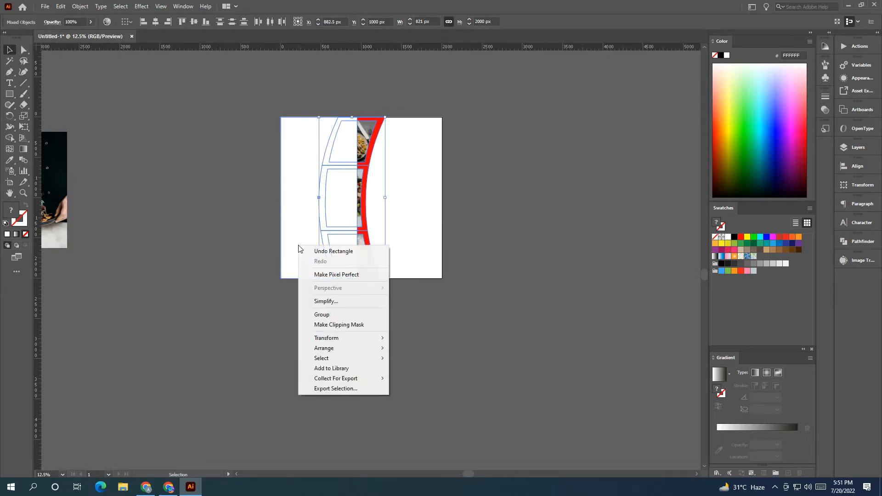
mouse_move(325, 345)
drag(397, 369, 313, 161)
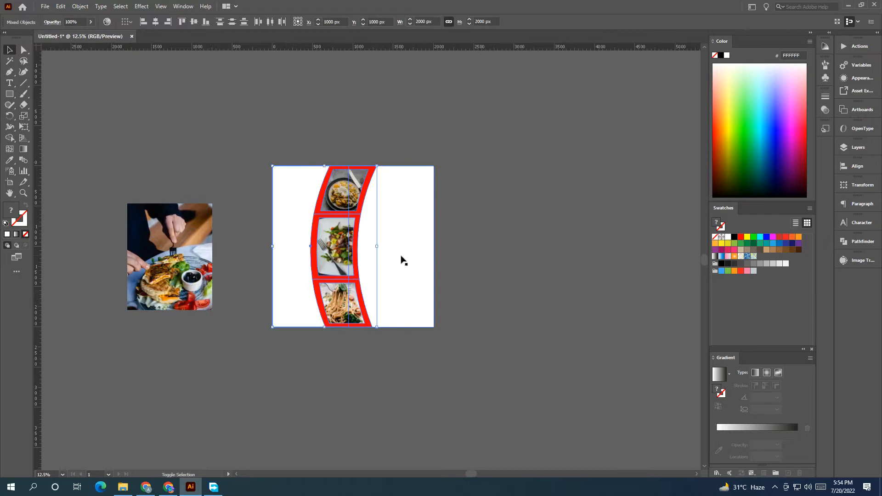
right_click(346, 242)
mouse_move(388, 347)
click(464, 346)
click(222, 321)
Step: Move the plated-meal photo with the fork to the artboard's left edge and clip it to the full-height rectangle with a clipping mask
drag(170, 255, 244, 255)
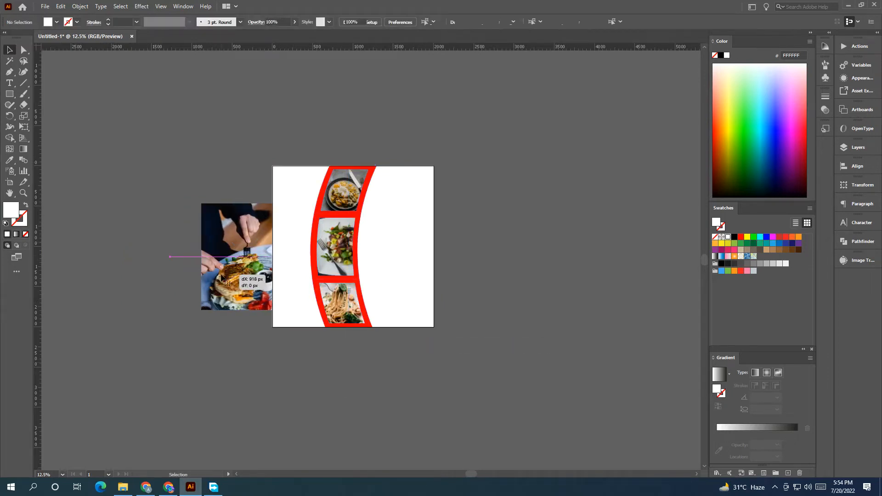
shift+click(298, 250)
right_click(297, 248)
click(326, 328)
click(249, 274)
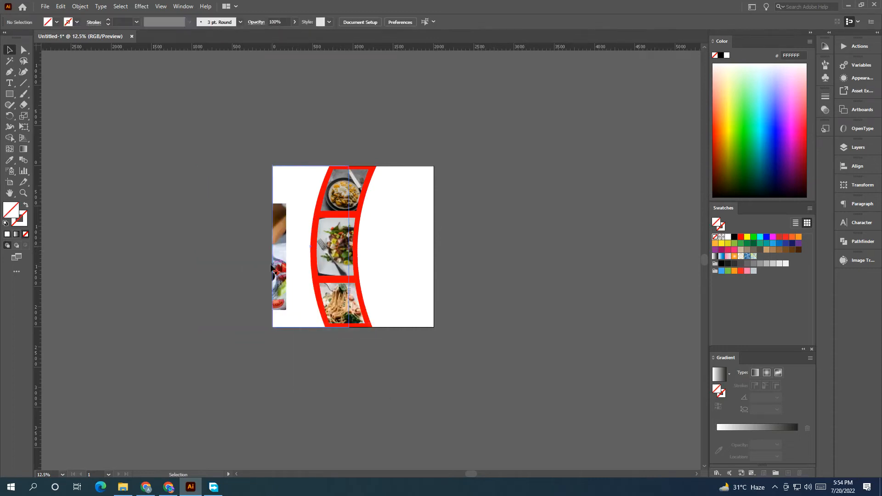
Step: Enlarge the plated-meal photo to about 1964 by 2455 px inside the mask and reposition it to fill the area behind the band
double_click(272, 268)
drag(283, 263, 338, 221)
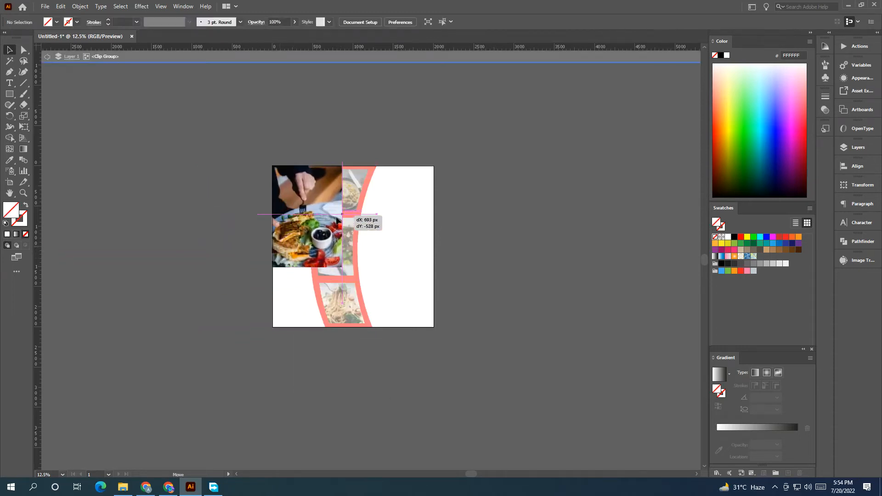
drag(343, 268, 415, 368)
drag(384, 329, 332, 298)
click(402, 61)
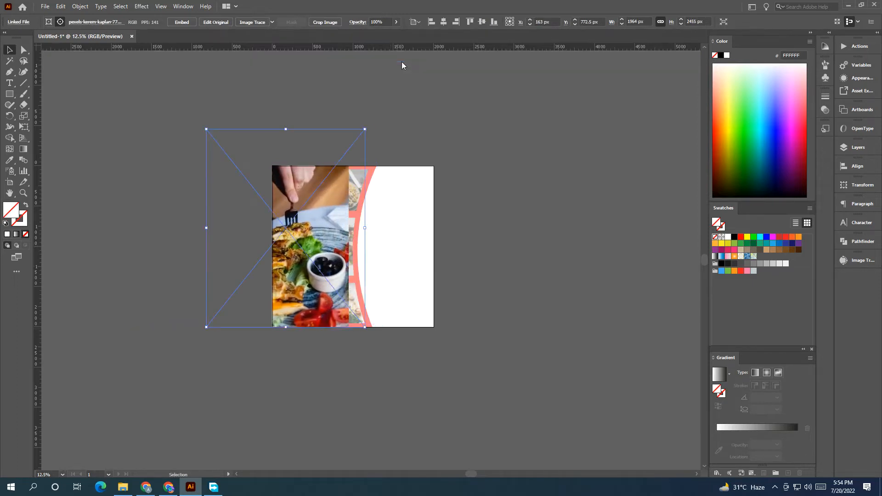
click(417, 85)
Step: Move the logo, headline, ORDER NOW and web address elements from the left side of the artboard to its right side
key(space)
drag(427, 119, 373, 118)
scroll(266, 334, up, 2)
key(space)
drag(268, 333, 268, 421)
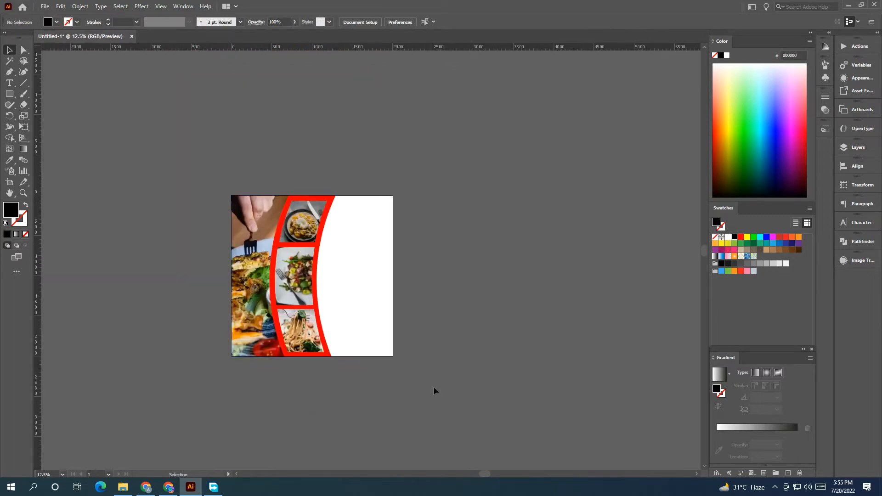
key(space)
drag(435, 388, 476, 382)
scroll(476, 382, down, 1)
key(space)
drag(272, 403, 509, 350)
drag(198, 268, 523, 272)
click(580, 359)
key(space)
drag(579, 342, 295, 369)
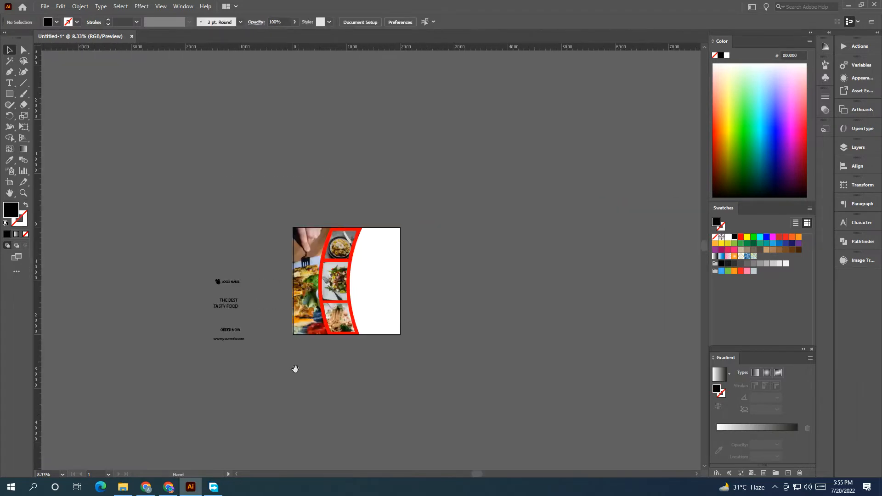
scroll(269, 366, up, 2)
drag(129, 160, 235, 338)
scroll(157, 209, down, 1)
drag(185, 244, 529, 208)
click(540, 278)
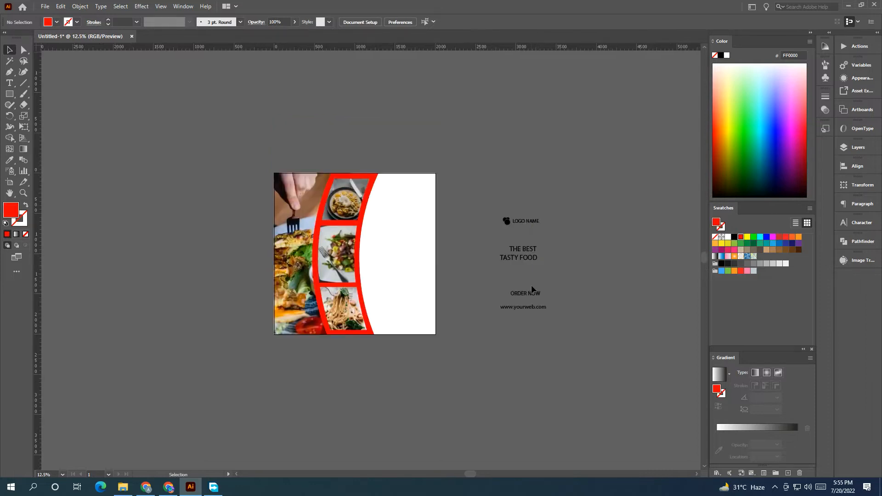
Step: Place the logo icon and LOGO NAME in the artboard's upper right area and fill the icon red
scroll(536, 252, up, 1)
drag(522, 222, 556, 249)
drag(523, 224, 417, 195)
click(385, 190)
click(740, 238)
click(584, 236)
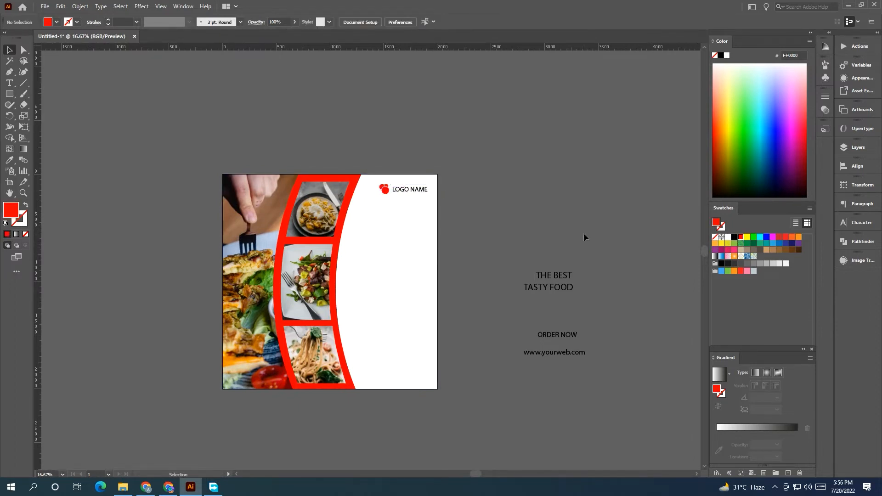
Step: Colour only the word LOGO in the logo text red
key(t)
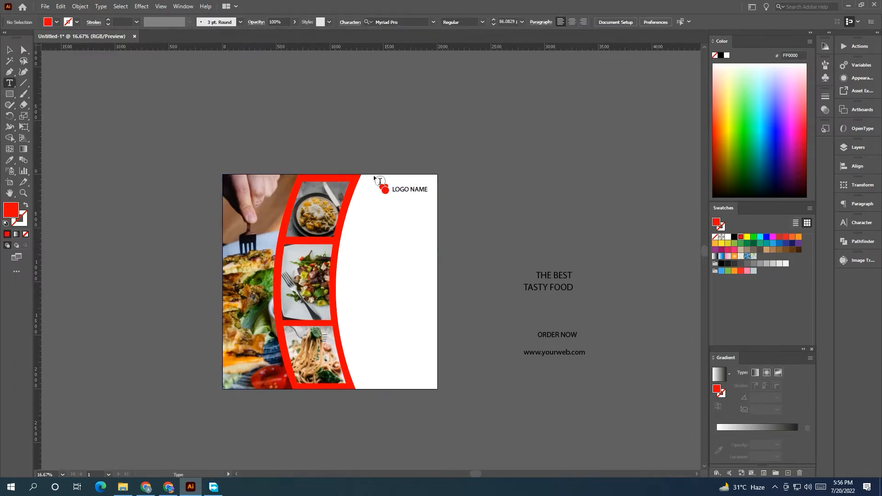
double_click(407, 189)
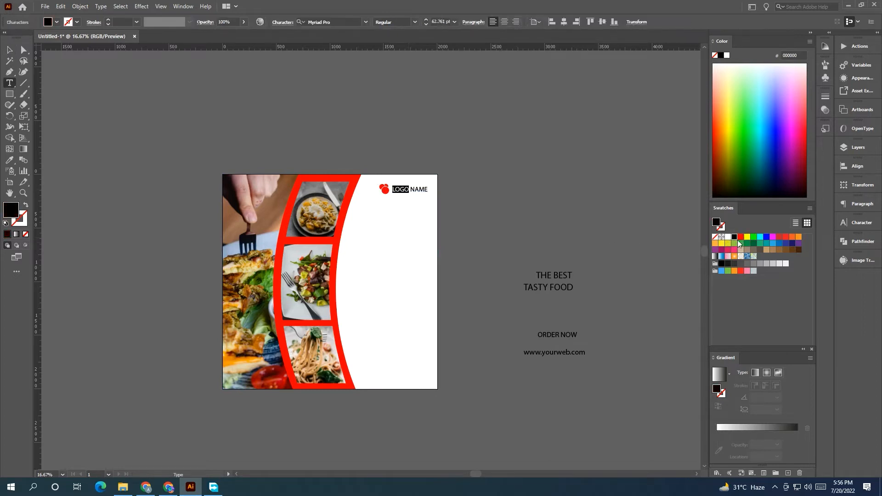
click(740, 237)
click(8, 49)
click(177, 92)
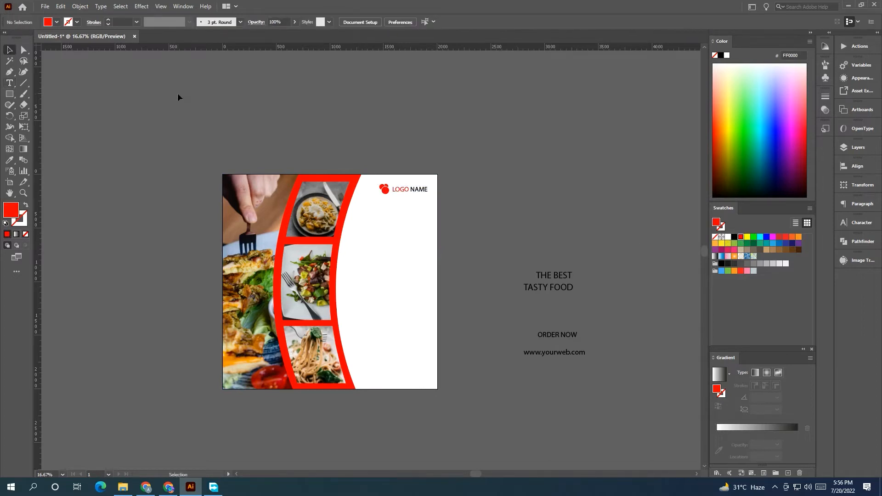
Step: Set the word LOGO to the Acumin Variable Concept font with a weight of 700
scroll(425, 189, up, 1)
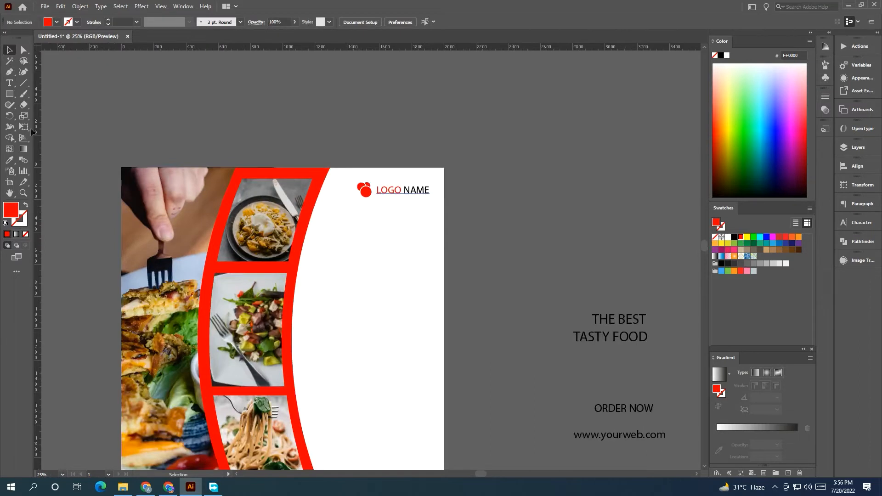
click(9, 84)
drag(402, 190, 356, 196)
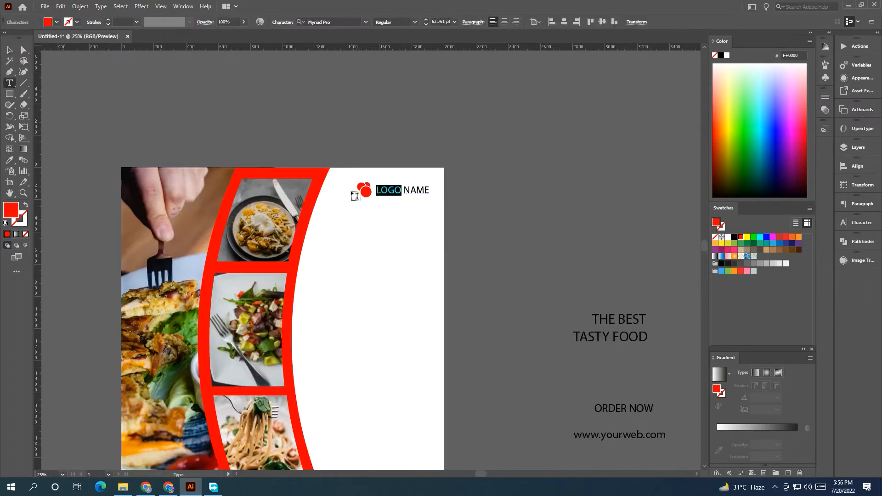
click(366, 22)
click(377, 65)
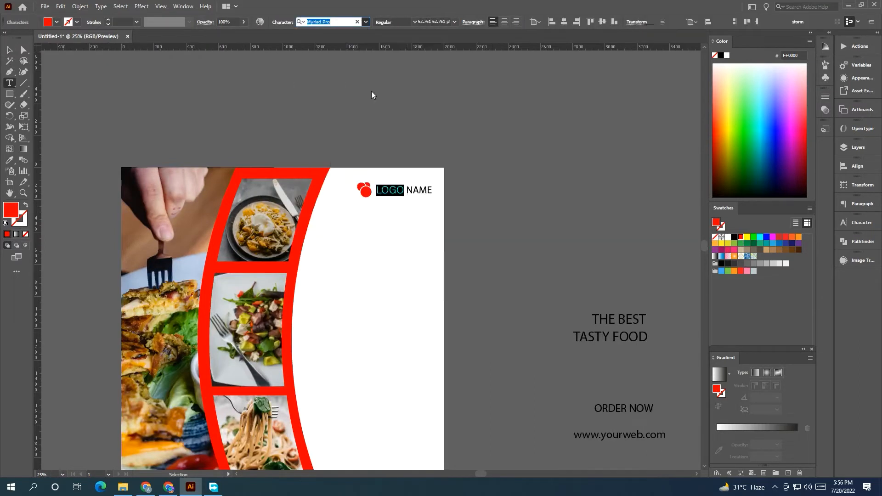
click(465, 21)
drag(383, 49, 422, 49)
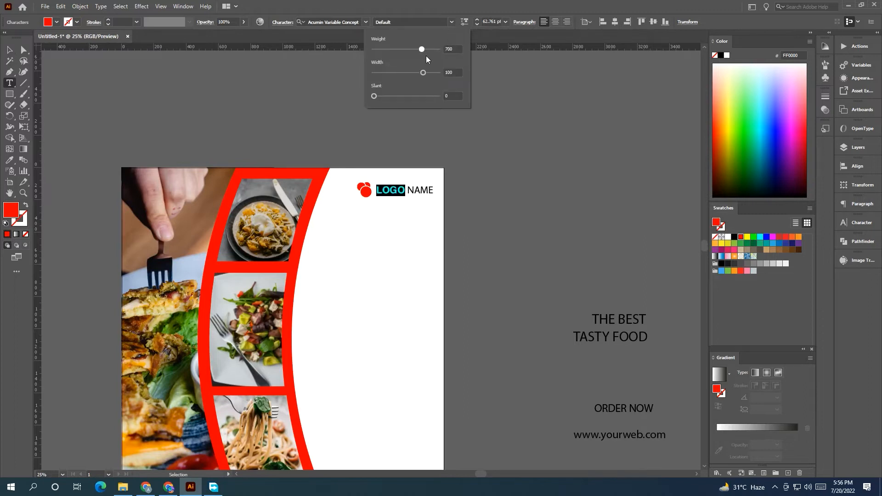
click(9, 50)
click(303, 114)
Step: Shift the logo icon and its name together slightly to the left, away from the artboard's edge
drag(325, 132, 339, 101)
scroll(339, 101, down, 1)
drag(450, 168, 442, 151)
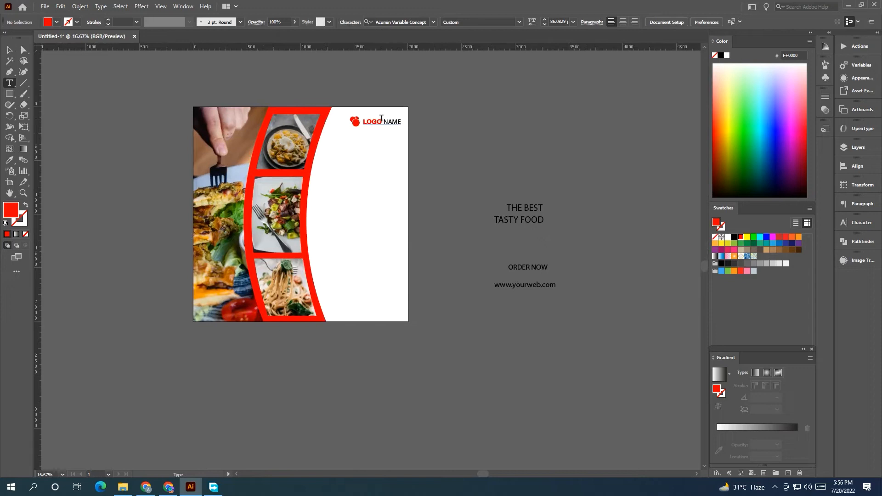
click(10, 52)
click(373, 125)
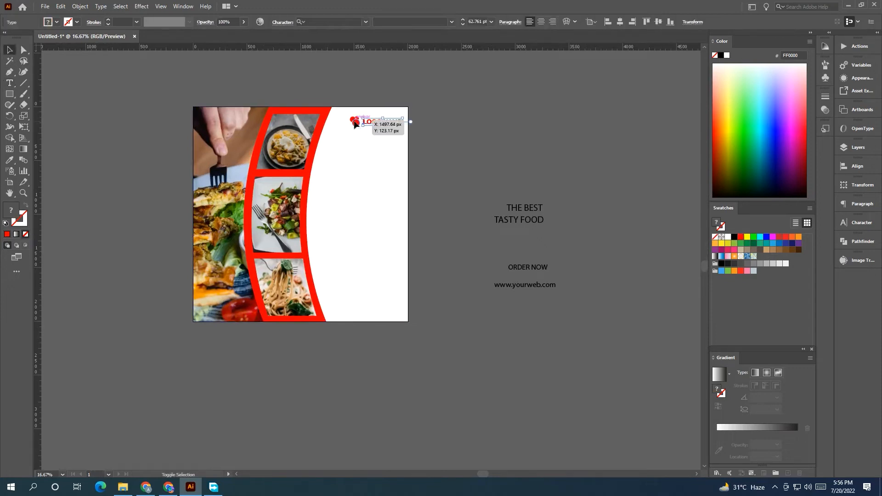
drag(371, 125, 367, 125)
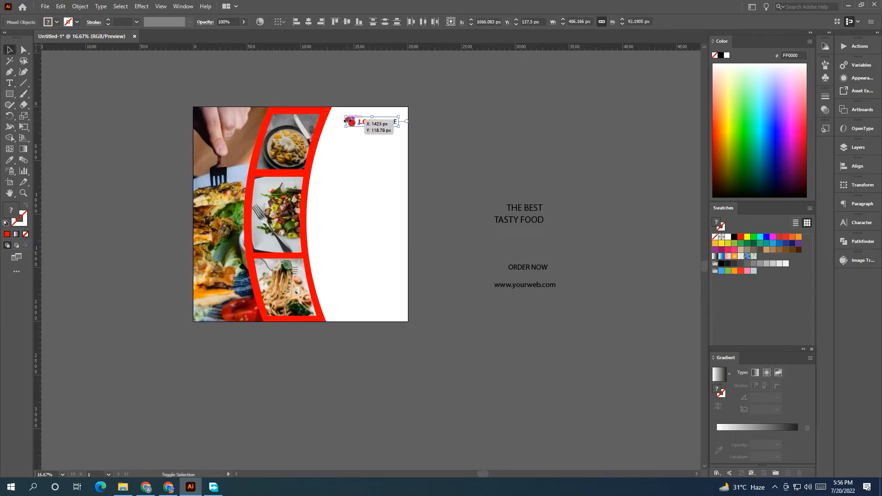
click(552, 190)
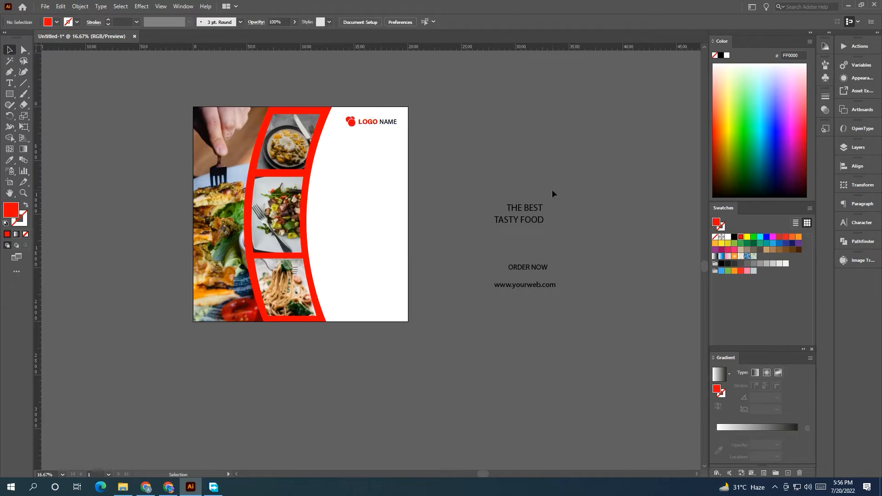
Step: Move the THE BEST and TASTY FOOD lines onto the white area and try the Acumin Variable Concept font on them
drag(510, 198, 367, 199)
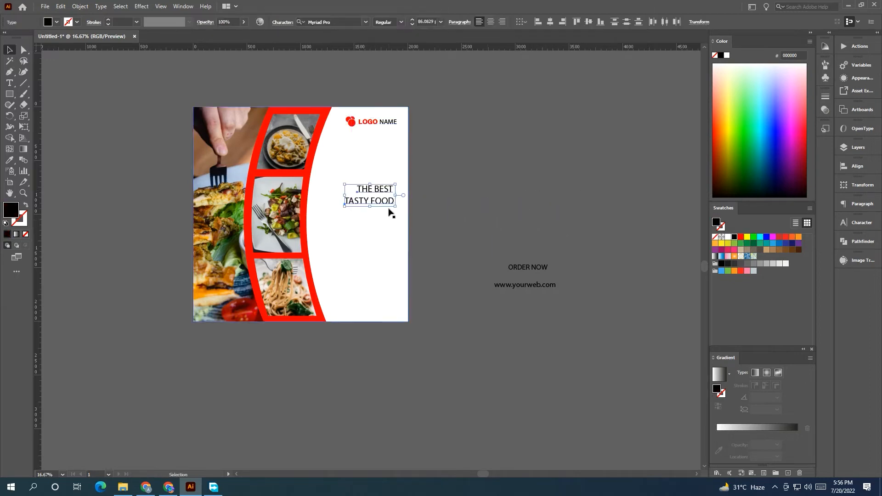
click(364, 23)
click(346, 67)
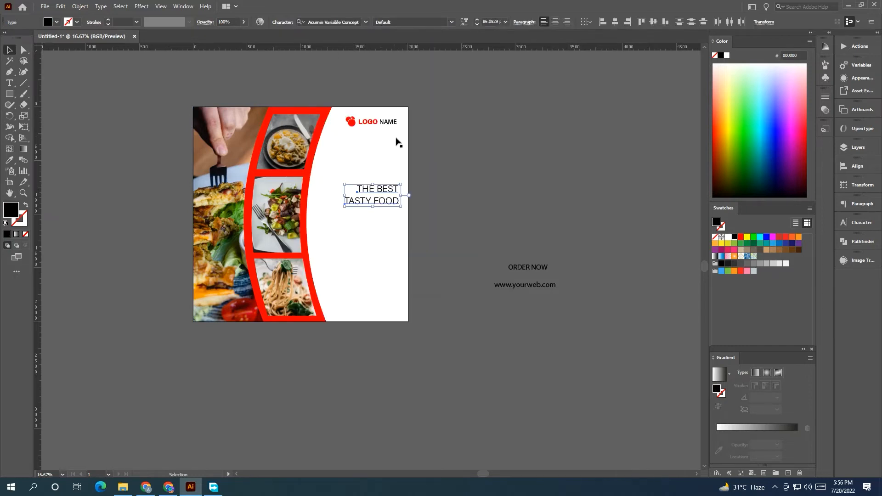
click(465, 21)
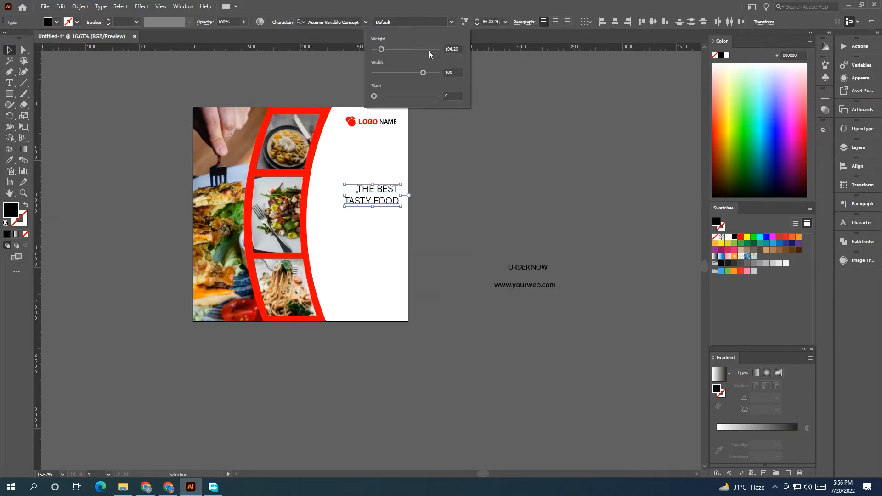
click(369, 21)
key(space)
drag(393, 141, 241, 156)
Step: Set both headline lines to the Signatra DEMO font and enlarge them to about 162 pt
click(366, 22)
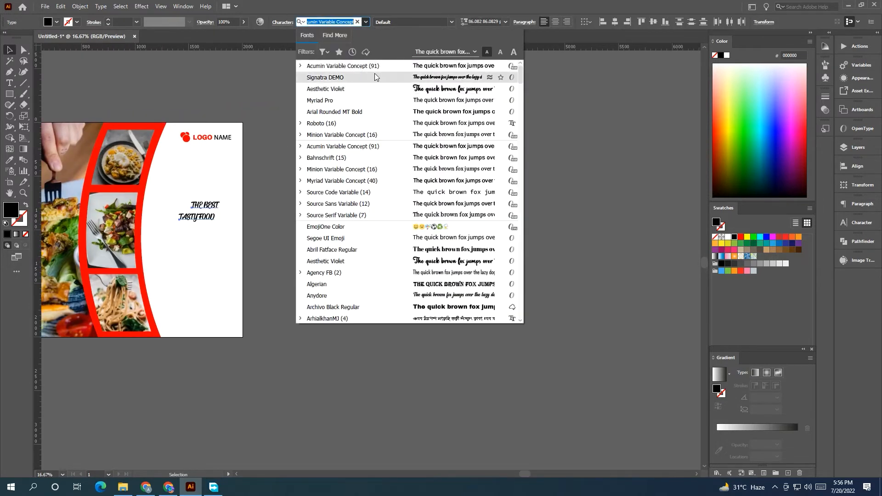
click(375, 76)
drag(178, 224, 143, 265)
click(119, 85)
drag(119, 86, 313, 99)
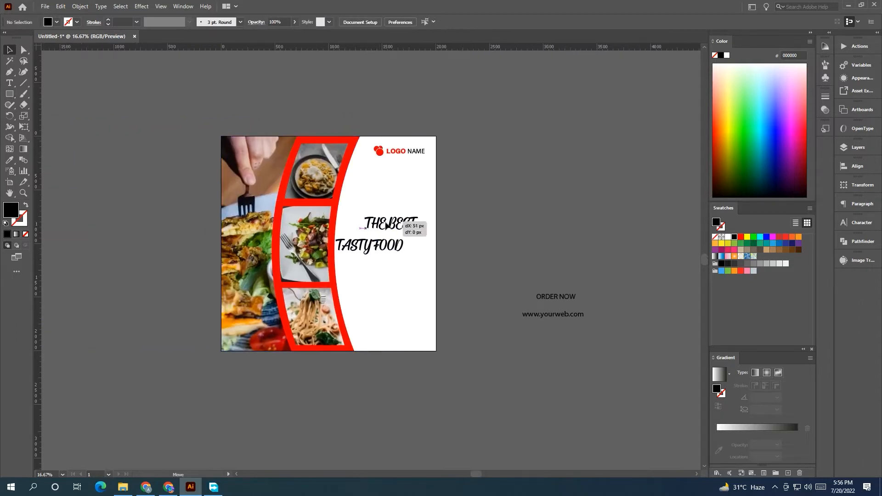
Step: Align the right ends of the two headline lines and place a vertical guide at the logo name's right edge
click(369, 223)
drag(369, 246, 401, 246)
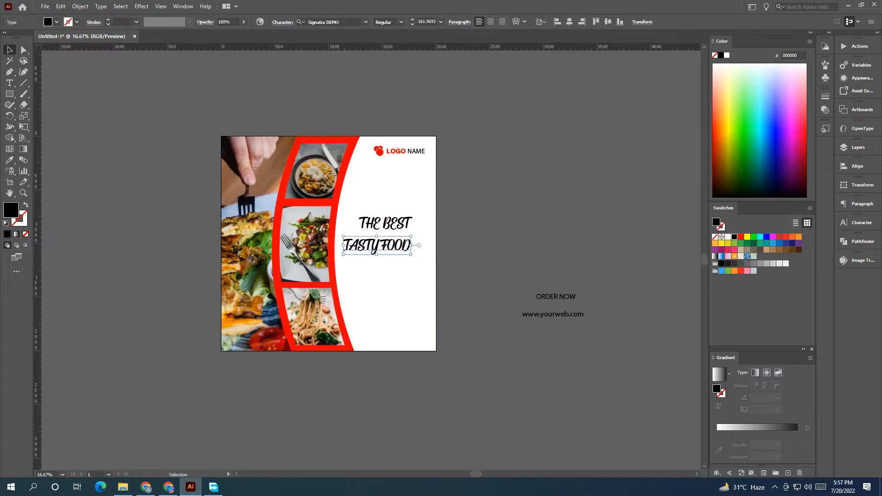
drag(428, 165, 425, 165)
click(464, 166)
Step: Move TASTY FOOD closer beneath THE BEST and line both headline lines up against the vertical guide
click(392, 235)
click(394, 225)
shift+click(389, 246)
drag(389, 246, 399, 237)
key(ctrl+shift+a)
key(ctrl+shift+a)
click(408, 221)
shift+click(403, 237)
click(527, 236)
Step: Fill the TASTY FOOD line with red
click(398, 237)
click(740, 237)
click(604, 223)
drag(553, 236, 583, 210)
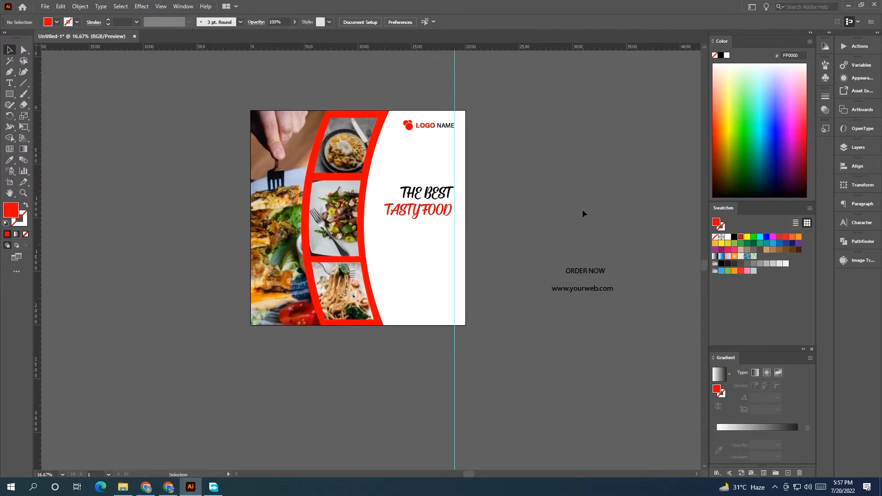
Step: Enlarge both headline lines together toward the red band, keeping their right ends on the guide
click(412, 210)
shift+click(408, 199)
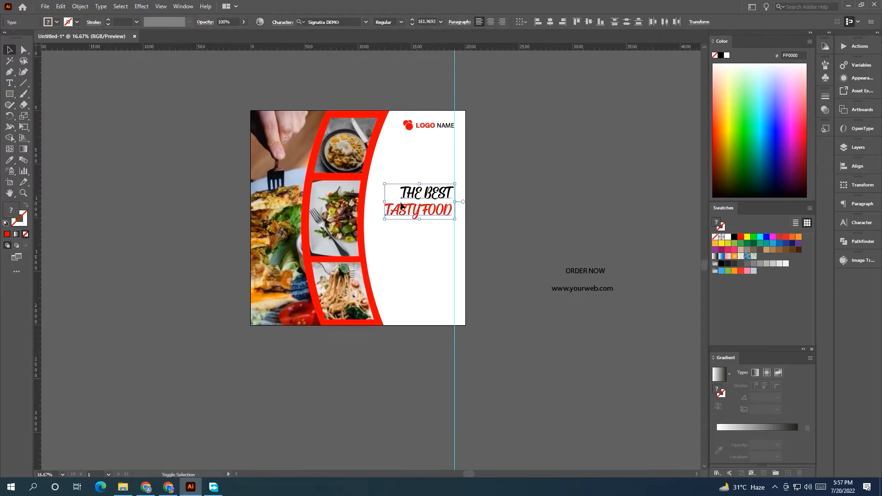
drag(385, 202, 374, 203)
click(520, 197)
drag(524, 205, 514, 207)
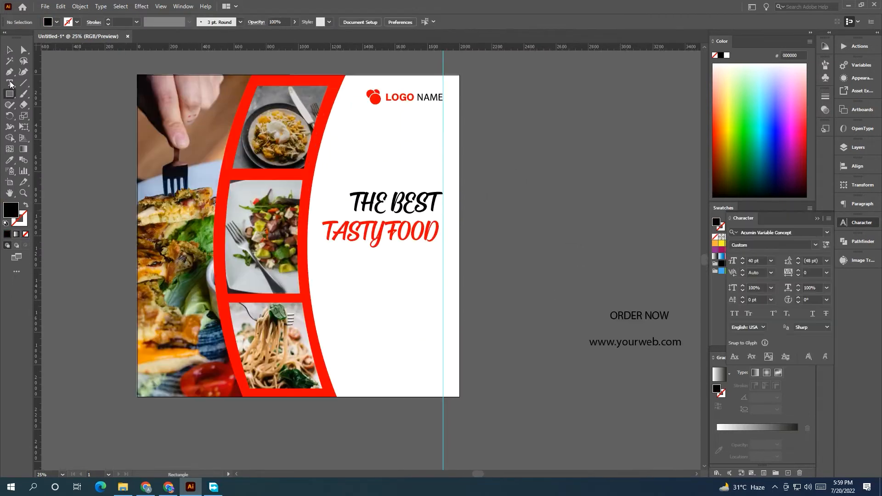
Step: Add a right-aligned Lorem ipsum paragraph in 40 pt Acumin Variable Concept below the headline, ending at the guide
click(9, 83)
drag(443, 253, 321, 285)
click(10, 49)
click(73, 136)
Step: Draw a rectangle about 552 by 114 px below the paragraph near the guide and fill it red
mouse_move(361, 318)
mouse_down()
mouse_move(286, 299)
mouse_move(410, 311)
mouse_up()
click(9, 94)
click(10, 52)
click(465, 246)
scroll(464, 247, left, 2)
click(430, 298)
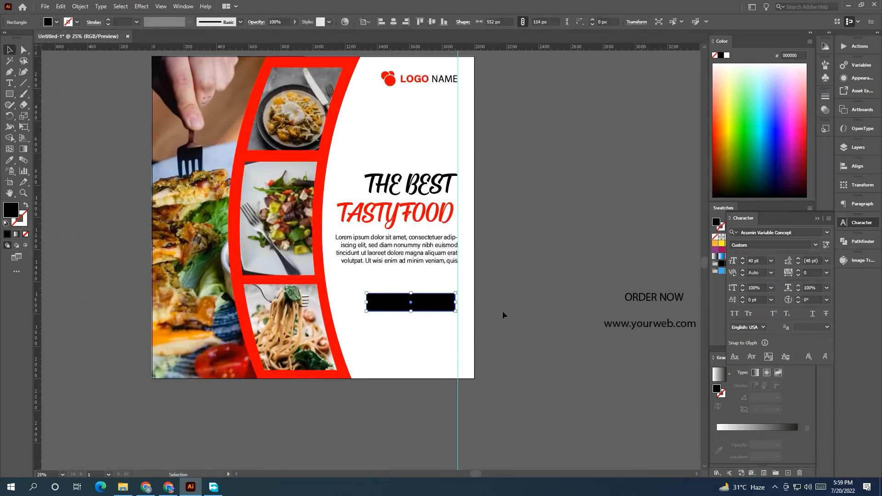
click(817, 219)
click(741, 237)
Step: Place the ORDER NOW text over the red rectangle, colour it white and bring it to the front
drag(656, 299, 432, 306)
click(729, 237)
right_click(432, 307)
click(588, 260)
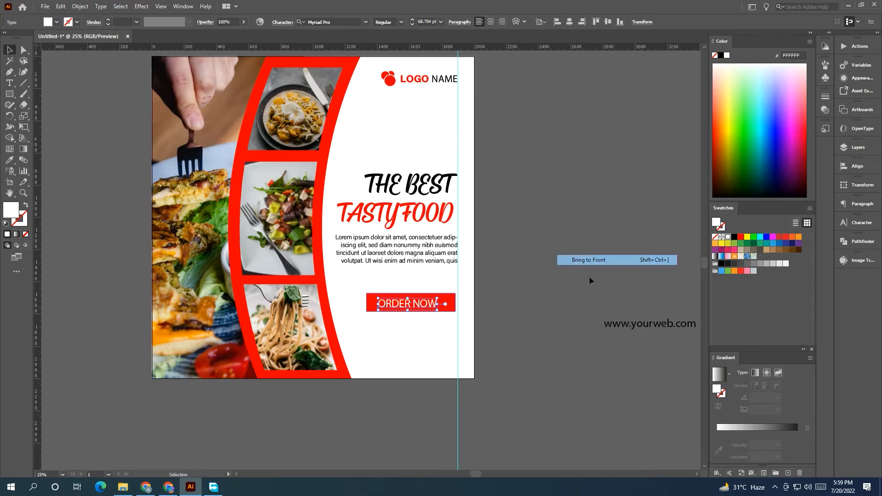
Step: Enlarge the ORDER NOW text slightly, set it in Acumin Variable Concept and make its weight heavier
drag(437, 298, 440, 297)
click(367, 22)
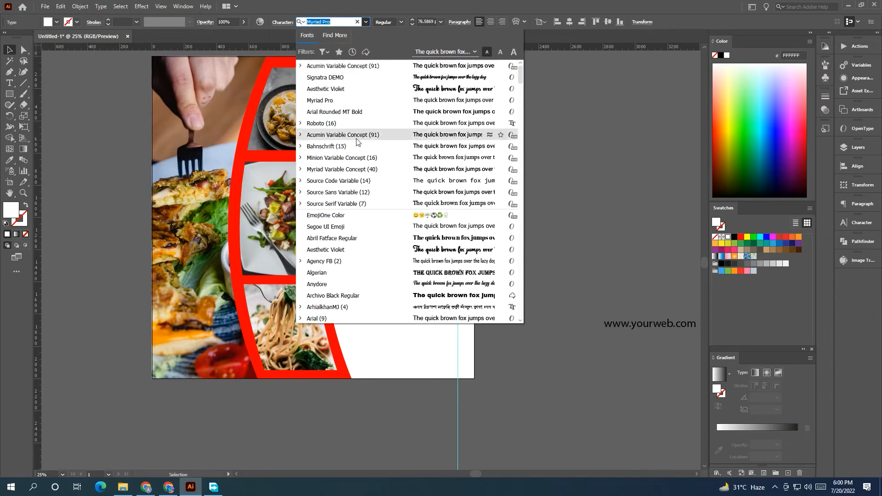
click(342, 135)
click(464, 22)
drag(398, 50, 411, 51)
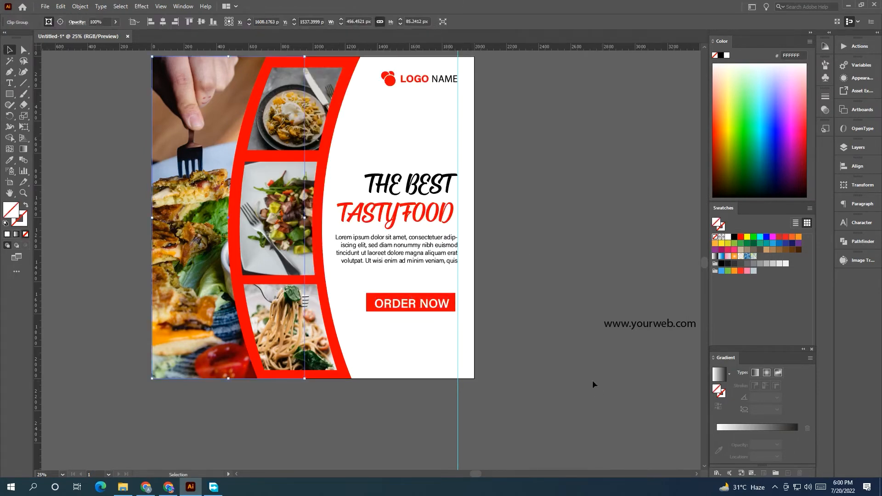
click(593, 384)
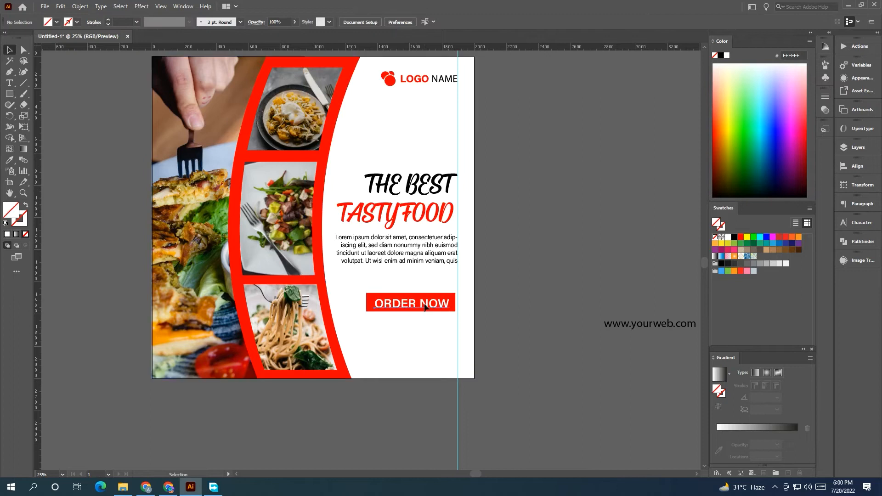
Step: Centre the ORDER NOW text and the red rectangle on each other horizontally and vertically
click(371, 304)
scroll(371, 303, up, 2)
shift+click(370, 306)
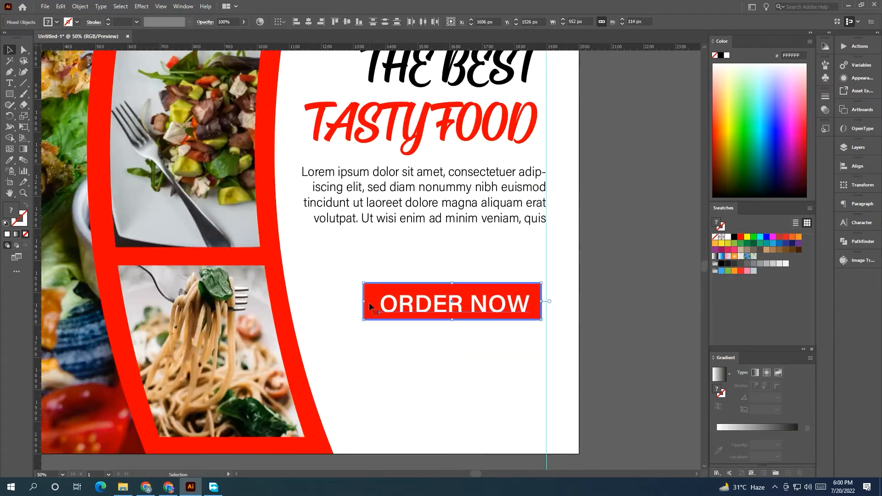
click(310, 24)
click(347, 22)
click(605, 224)
scroll(606, 228, down, 1)
Step: Scale the ORDER NOW text and its red rectangle down slightly together, with the rectangle's right edge on the guide
drag(584, 241, 510, 254)
key(ctrl+z)
click(645, 254)
drag(645, 254, 584, 282)
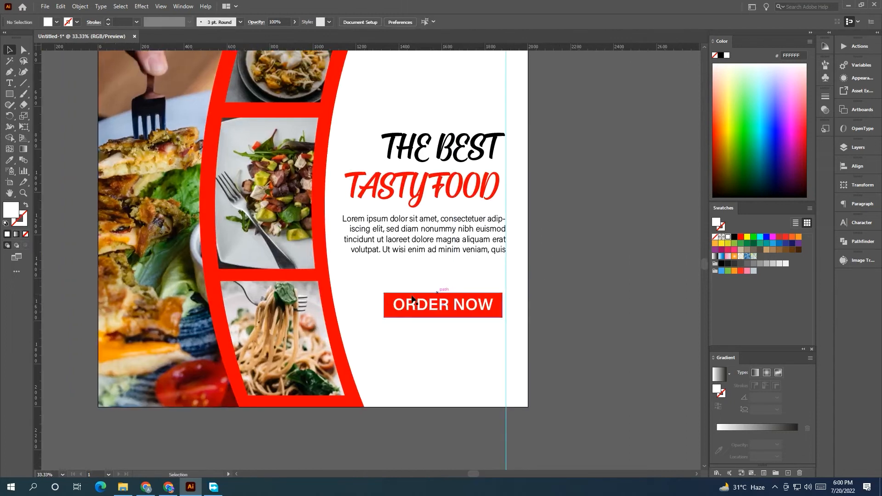
click(390, 301)
mouse_move(392, 299)
mouse_down()
mouse_move(374, 290)
mouse_move(385, 307)
mouse_move(420, 307)
mouse_move(393, 306)
mouse_up()
shift+click(407, 306)
click(596, 335)
drag(596, 334, 524, 361)
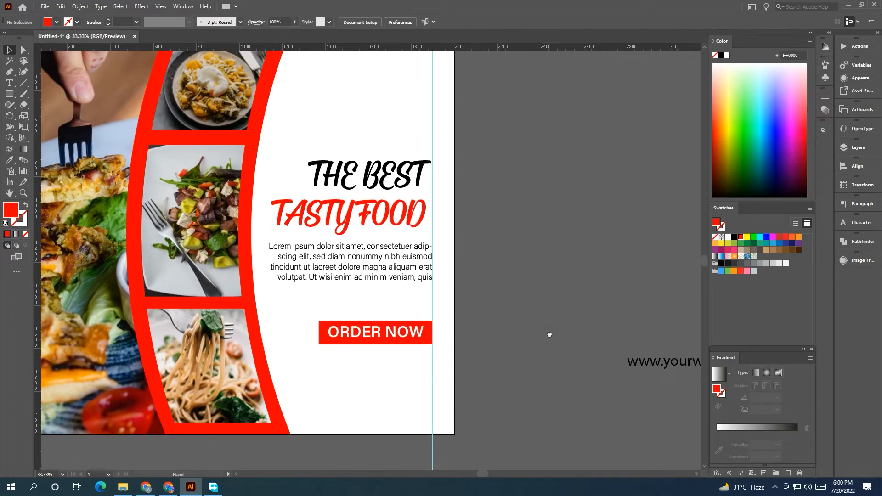
drag(550, 335, 478, 314)
click(635, 343)
drag(636, 343, 332, 374)
click(484, 359)
drag(484, 359, 614, 349)
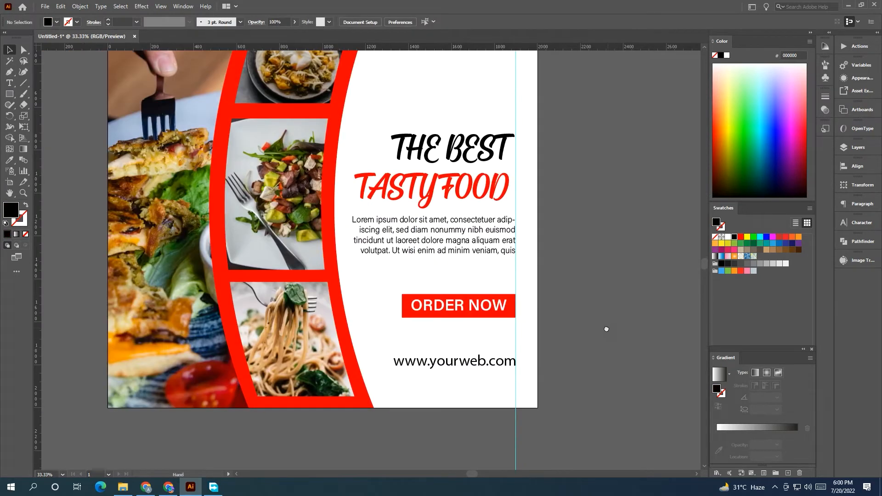
scroll(456, 397, up, 1)
drag(456, 398, 436, 361)
click(9, 83)
click(740, 237)
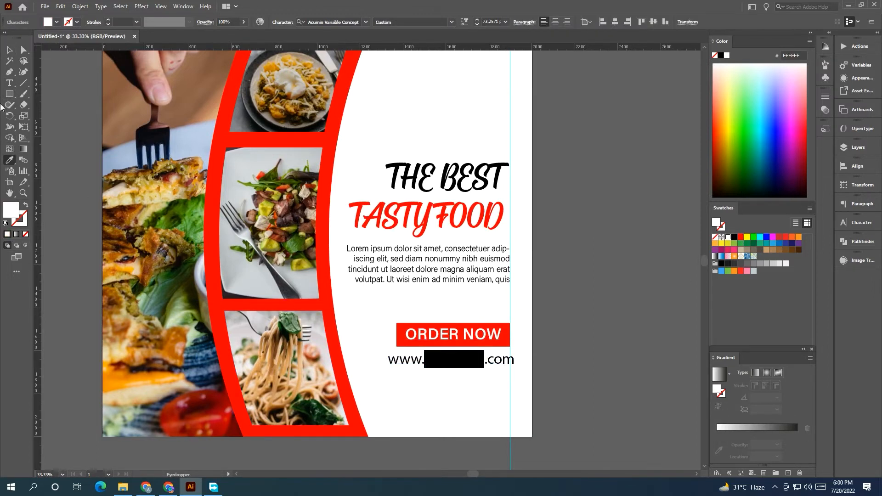
key(Escape)
Step: Copy the ORDER NOW text style onto the web address, colour it black and lighten its weight to 284
click(445, 363)
click(10, 160)
click(448, 336)
click(9, 50)
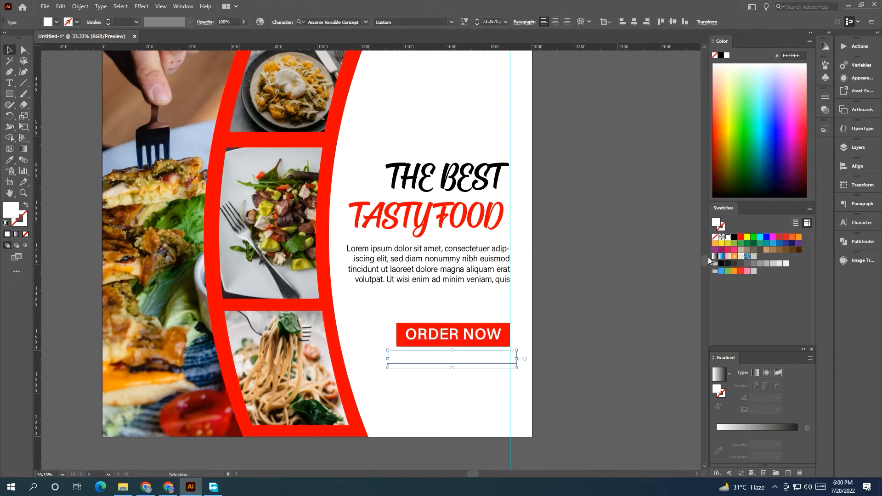
click(734, 238)
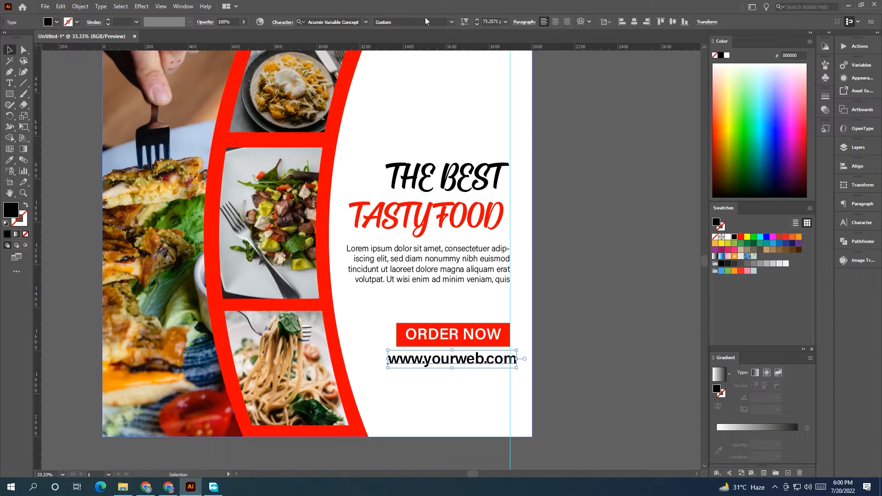
click(465, 22)
drag(414, 50, 389, 52)
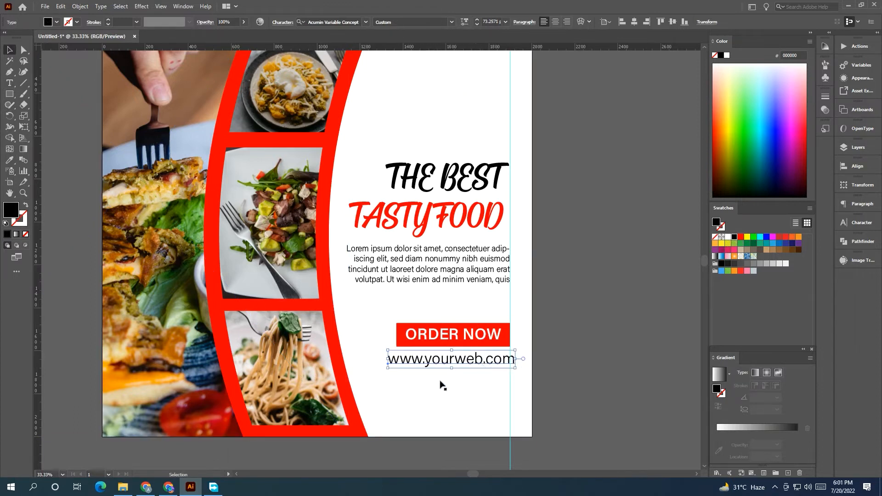
Step: Colour only the word yourweb in the web address red
click(12, 85)
drag(483, 361, 424, 367)
click(741, 237)
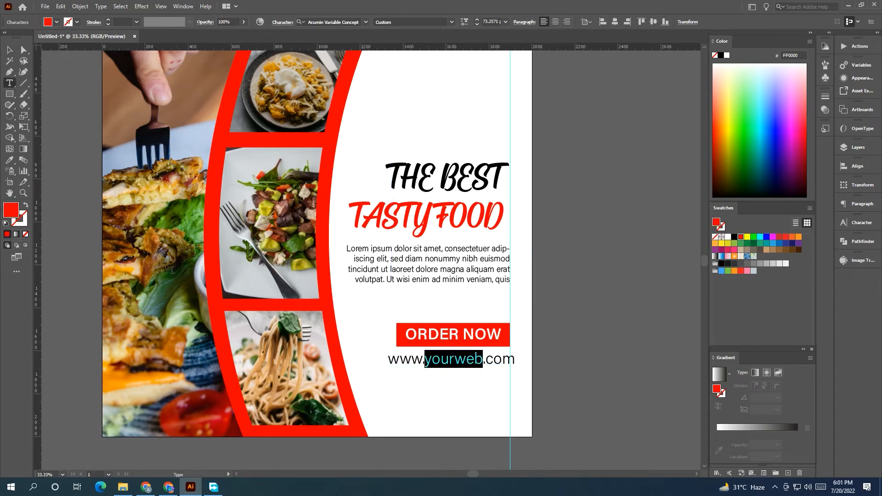
click(10, 50)
click(561, 361)
Step: Align the web address's right end to the guide, reduce it to about 70.25 pt and make its weight slightly heavier
drag(491, 363, 475, 363)
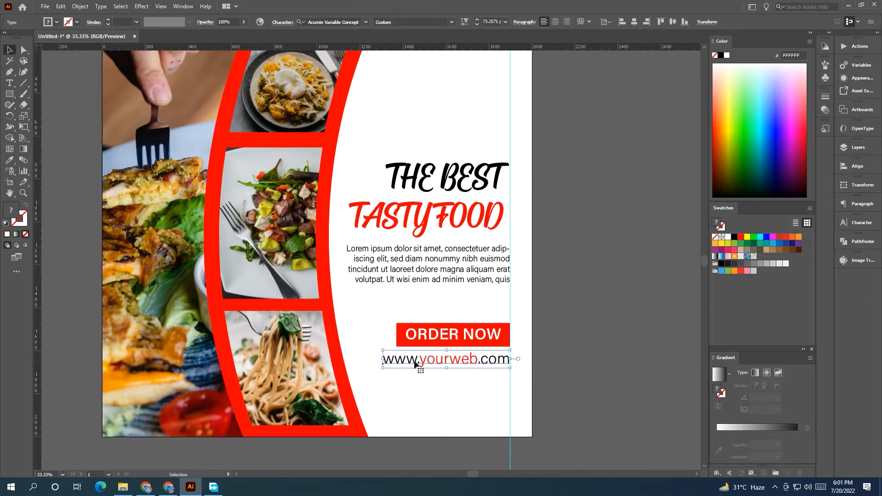
drag(381, 360, 388, 360)
click(465, 22)
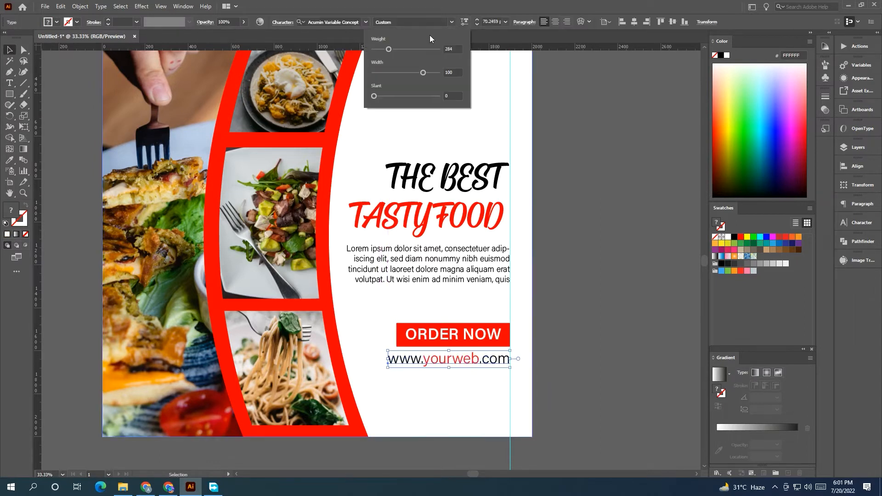
drag(390, 50, 394, 49)
drag(474, 362, 475, 367)
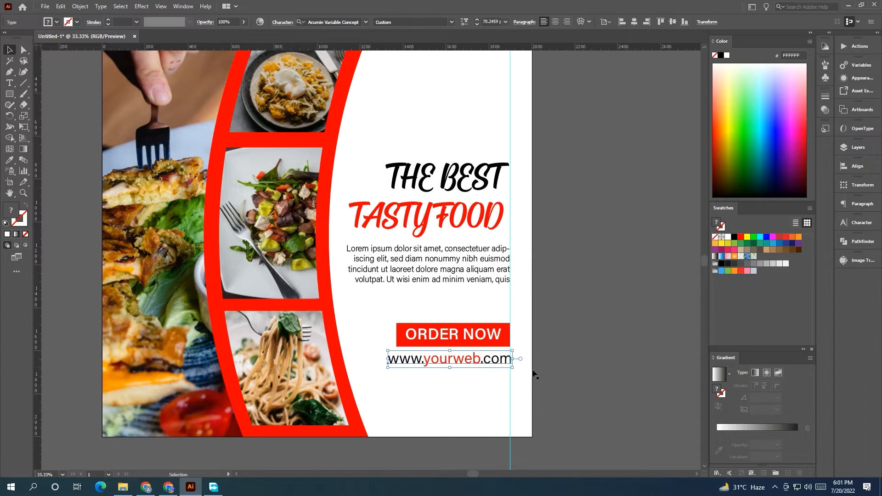
Step: Nudge the web address left until its right end sits on the guide again
click(572, 340)
drag(586, 337, 555, 371)
click(451, 393)
key(Left)
key(Left)
key(Left)
key(Left)
key(Left)
click(622, 357)
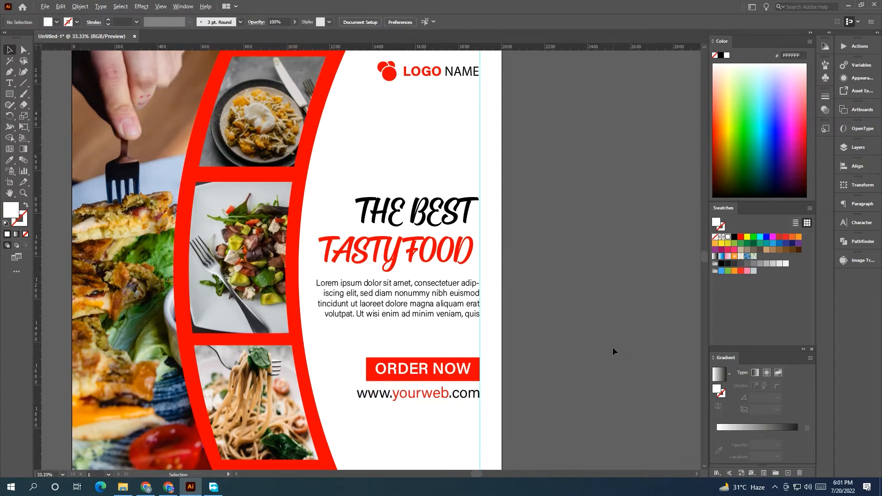
Step: Draw a small red rectangle about 113 by 25 px between the paragraph and the button, ending at the guide
scroll(613, 348, down, 1)
drag(586, 365, 536, 324)
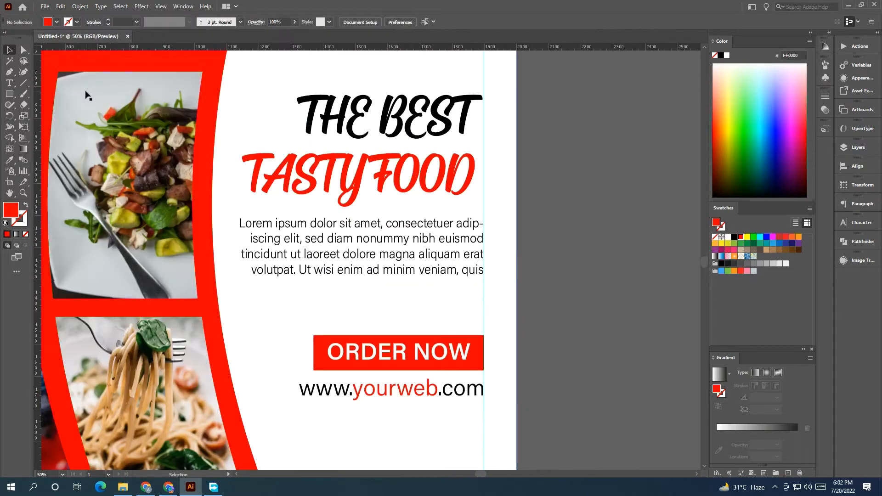
click(10, 94)
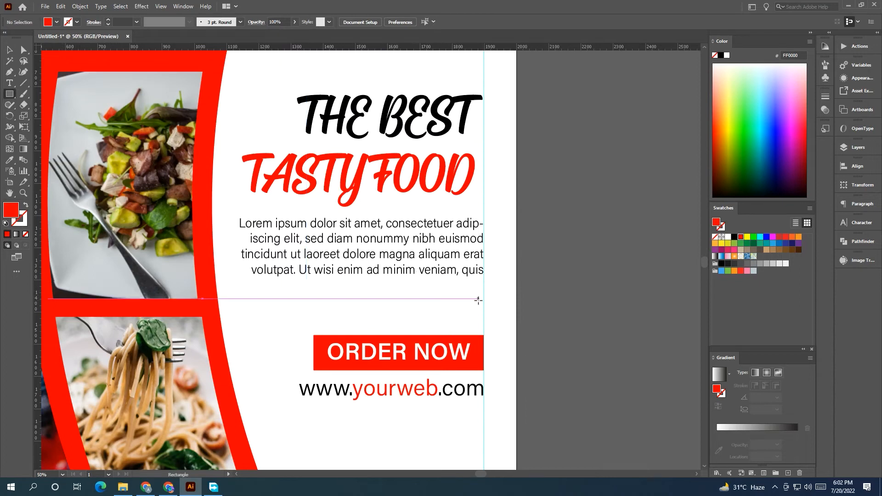
scroll(483, 295, down, 1)
drag(523, 259, 541, 280)
drag(502, 316, 483, 318)
key(v)
scroll(502, 348, up, 1)
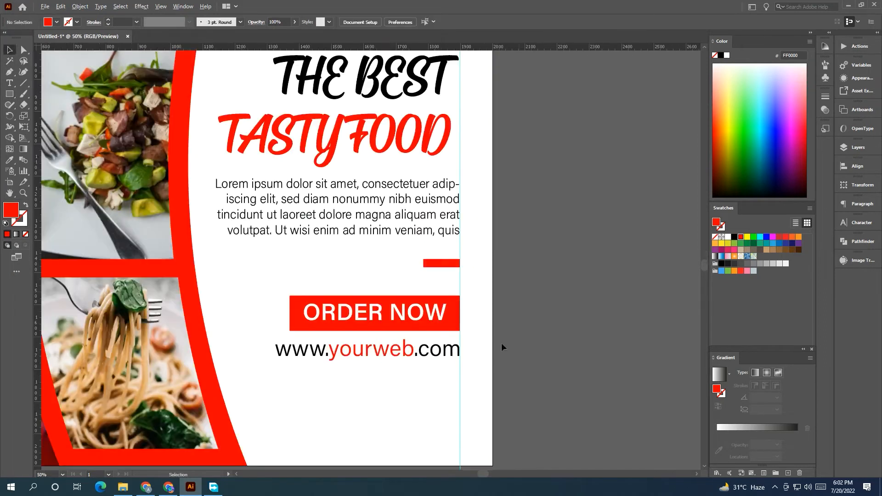
Step: Duplicate the small red bar leftward three times to form a row of four evenly spaced dashes
drag(433, 266, 378, 265)
key(ctrl+d)
key(ctrl+d)
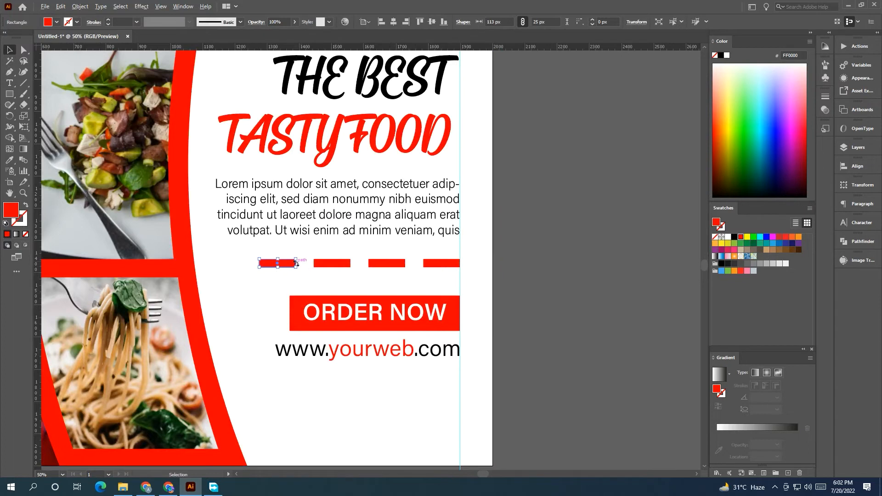
Step: Vary the dash lengths: leftmost about 139 px, second about 100 px, third longer and the one at the guide shorter
scroll(296, 263, up, 2)
drag(296, 263, 313, 263)
drag(400, 262, 424, 263)
click(443, 265)
drag(551, 264, 580, 265)
mouse_move(485, 269)
mouse_down()
mouse_move(545, 264)
mouse_move(492, 267)
mouse_up()
Step: Fill the leftmost dash black and shift the second dash to the right to even out the gaps
click(237, 267)
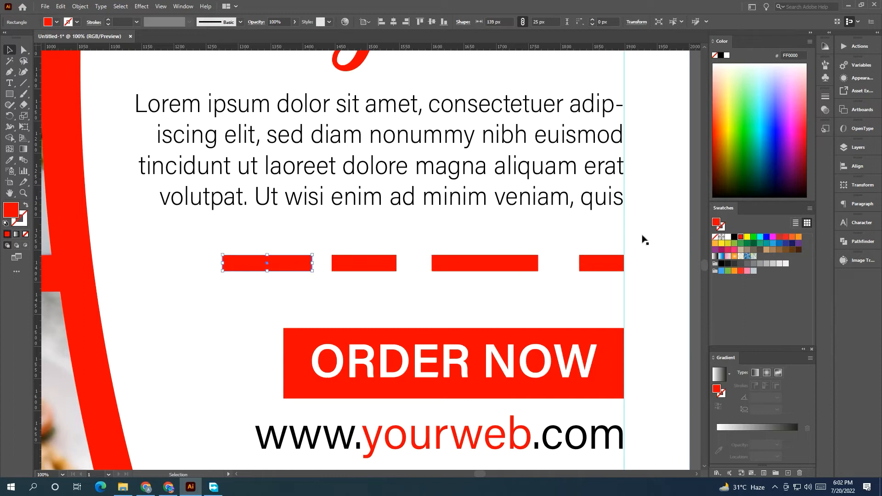
click(734, 238)
mouse_move(361, 268)
mouse_down()
mouse_move(380, 268)
mouse_move(372, 268)
mouse_up()
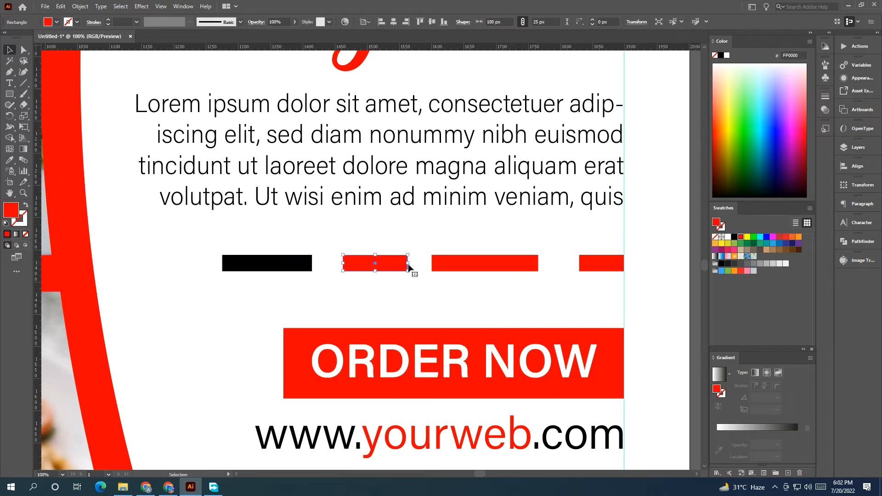
Step: Select all four dashes and round their corners
shift+click(459, 266)
shift+click(262, 265)
key(a)
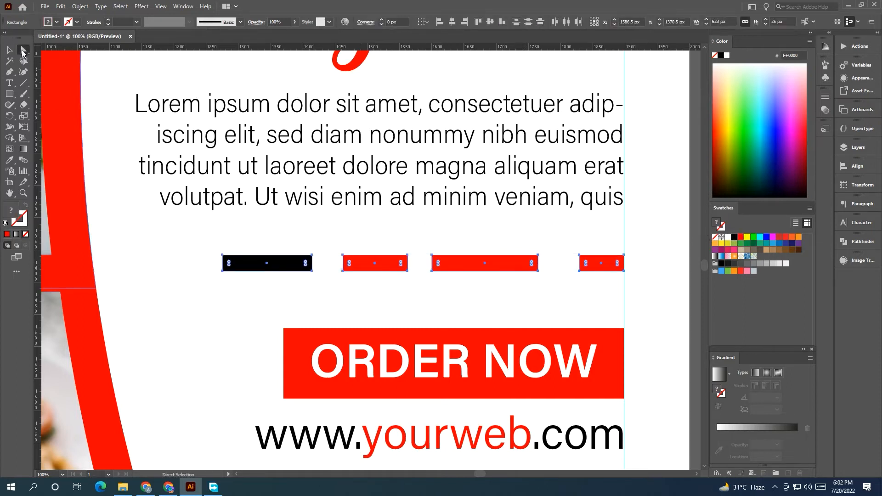
drag(230, 263, 296, 261)
Step: Reduce the dash row to about 16 px high and stretch it leftward past the ORDER NOW button's left edge
click(9, 50)
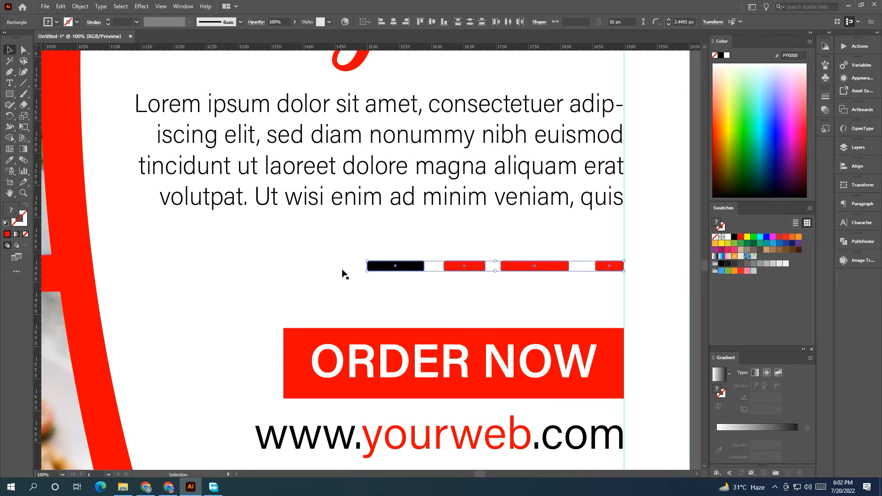
drag(366, 266, 242, 267)
scroll(307, 253, down, 3)
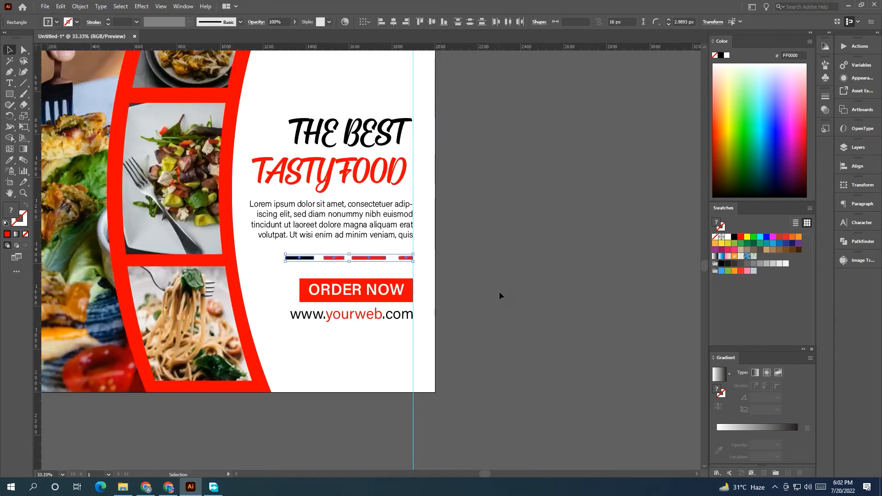
click(499, 292)
drag(499, 292, 569, 302)
scroll(570, 301, down, 1)
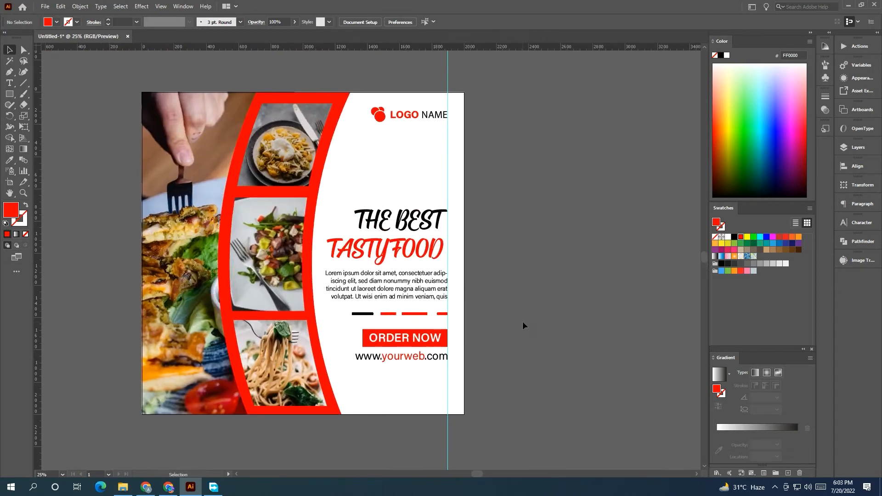
drag(525, 321, 554, 321)
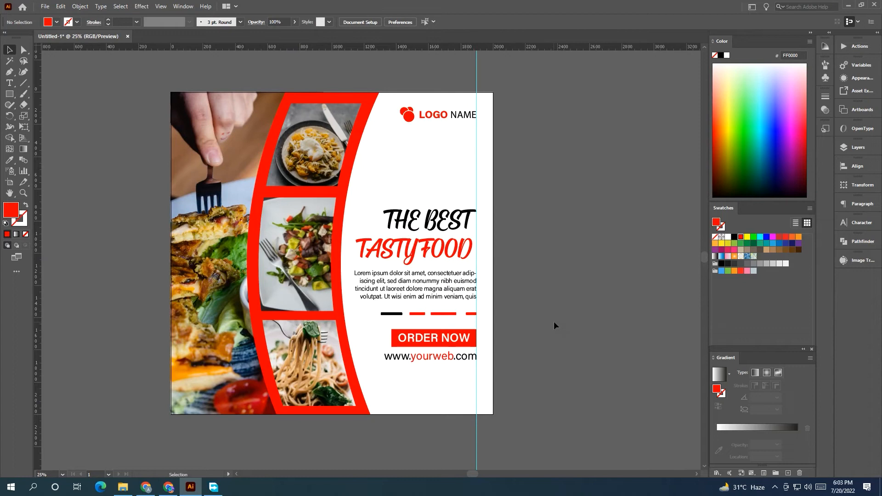
Step: Draw a 24 px red circle beside the artboard and duplicate it downward into a column of fifteen evenly spaced dots
right_click(11, 94)
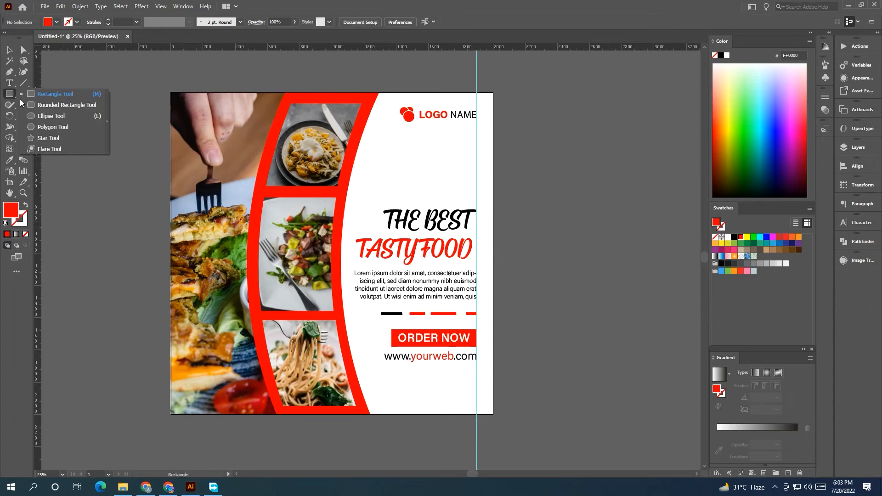
click(39, 117)
drag(572, 239, 440, 245)
click(418, 157)
click(452, 260)
key(v)
drag(418, 158, 418, 169)
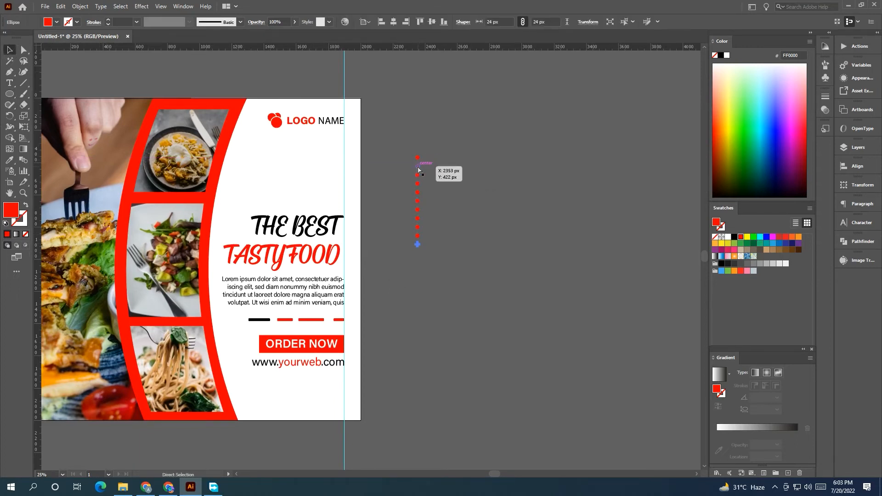
key(ctrl+d)
Step: Group the column of dots and repeat it to the right to build a grid of six columns
drag(452, 336, 396, 135)
key(ctrl+g)
drag(418, 192, 426, 191)
key(ctrl+d)
key(ctrl+d)
key(ctrl+d)
key(ctrl+d)
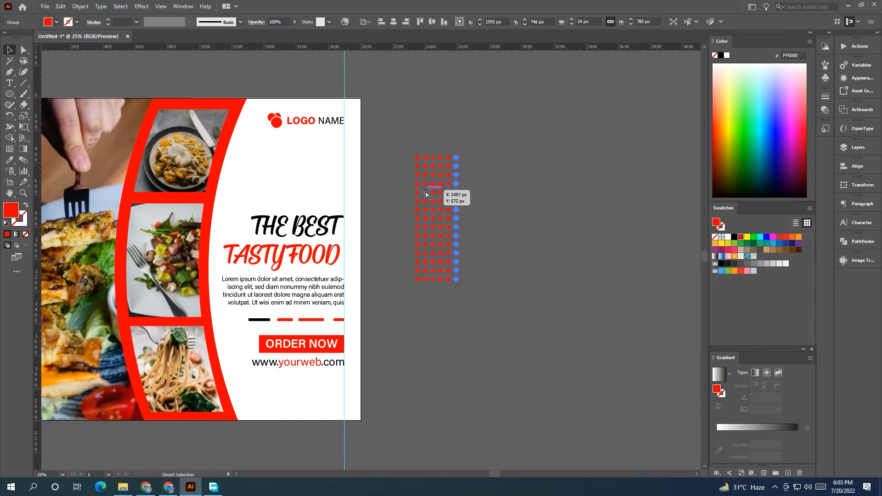
Step: Fill the whole dot grid black and scale it down to about 120 by 355 px
click(485, 302)
drag(409, 136, 409, 137)
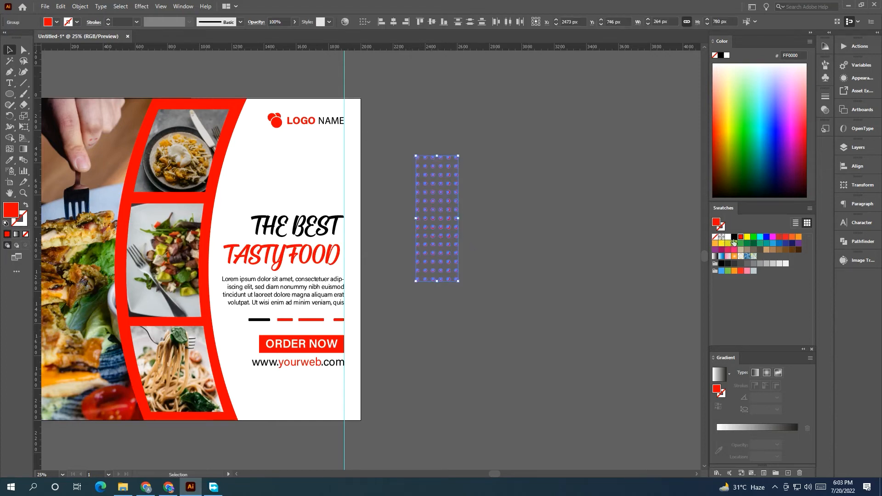
click(734, 236)
drag(458, 281, 437, 270)
Step: Group the dot grid and move it onto the artboard between the logo and the headline, near the guide
click(477, 210)
drag(435, 189, 341, 177)
key(ctrl+z)
key(ctrl+g)
drag(454, 203, 329, 174)
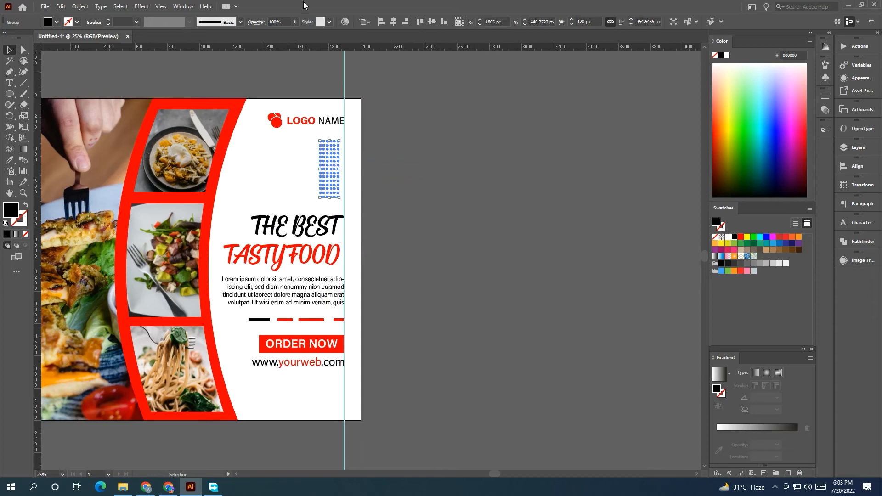
Step: Reduce the dot grid's opacity to 52% and nudge it closer to the guide
drag(294, 33, 277, 33)
click(404, 159)
drag(416, 177, 507, 175)
mouse_move(421, 169)
mouse_down()
mouse_move(411, 170)
mouse_move(423, 166)
mouse_up()
click(517, 199)
drag(517, 200, 551, 192)
Step: Place a copy of the dot grid below the web address, turned horizontal and about 469 px wide, ending at the guide
drag(453, 172, 425, 401)
drag(440, 357, 392, 392)
click(539, 336)
click(441, 394)
click(587, 364)
drag(586, 365, 565, 376)
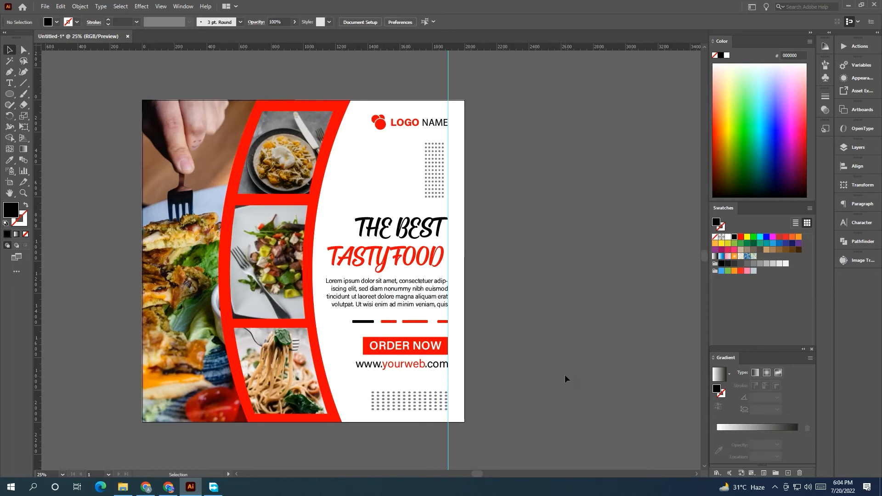
Step: Stretch the lower dot grid vertically to about 115 px high
click(409, 396)
drag(410, 391, 410, 389)
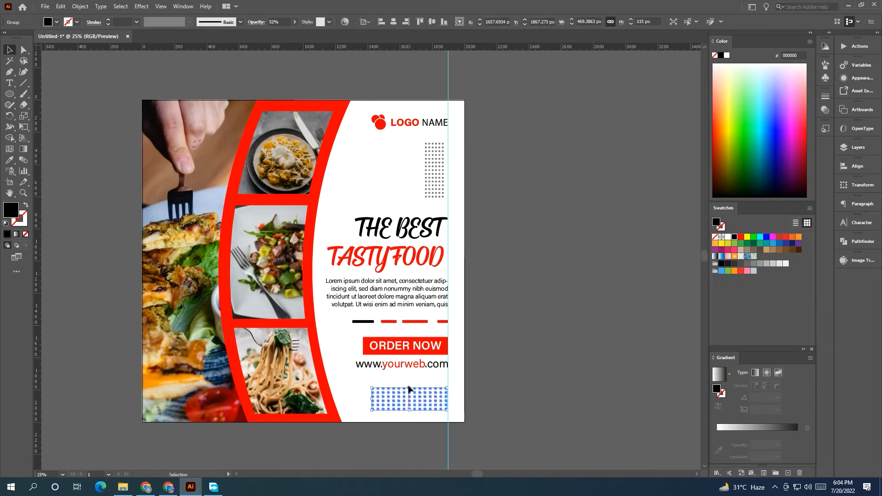
click(498, 336)
drag(498, 337, 528, 347)
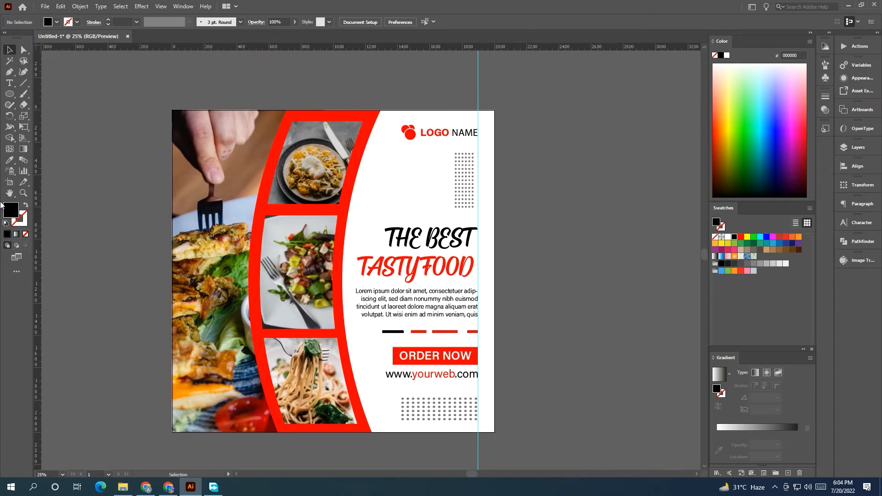
Step: Draw a tilted triangle about 133 px wide in the empty area beside the food photo, with a black outline and no fill
drag(10, 93, 60, 139)
drag(118, 211, 121, 223)
key(Down)
key(Down)
key(v)
key(shift+x)
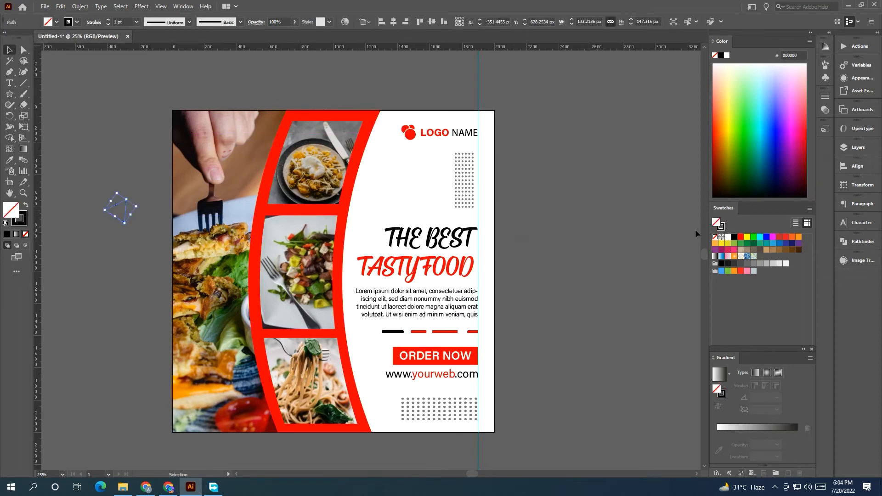
Step: Give the triangle a red outline and no fill
click(746, 237)
key(ctrl+z)
click(741, 237)
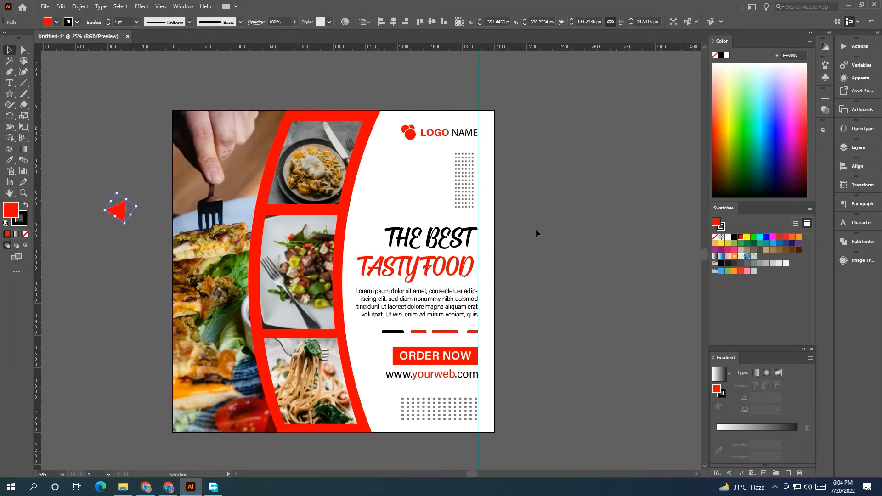
click(26, 206)
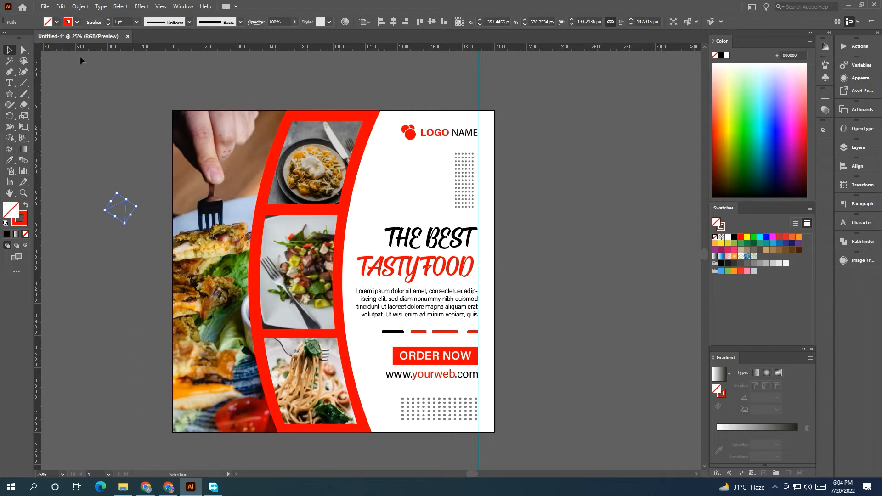
Step: Place the triangle on the artboard's white area below the logo, about 64 px wide, with a 4 pt outline
drag(130, 214, 401, 177)
click(108, 20)
drag(408, 176, 370, 103)
scroll(398, 176, up, 1)
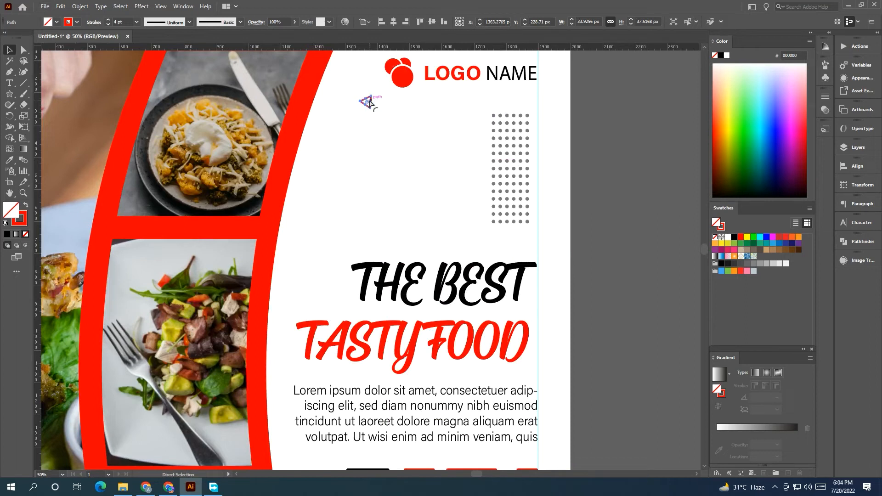
key(ctrl+z)
key(ctrl+z)
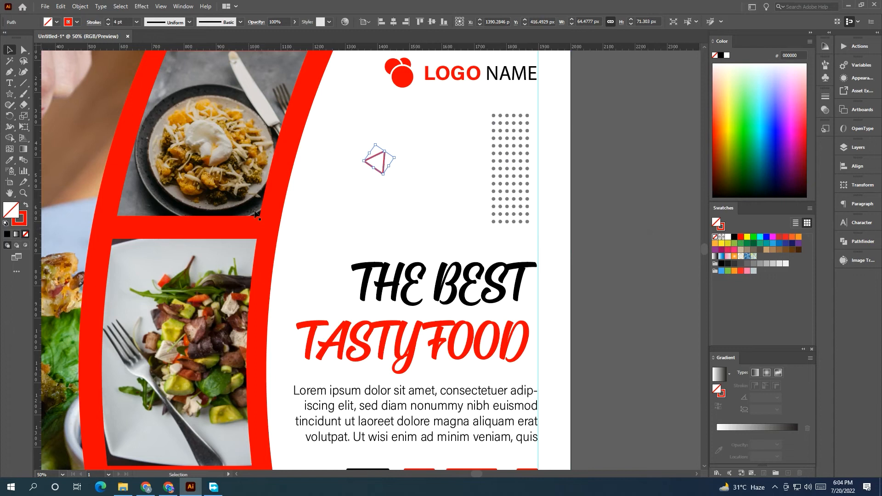
Step: Change the triangle's outline color to black
key(x)
click(734, 238)
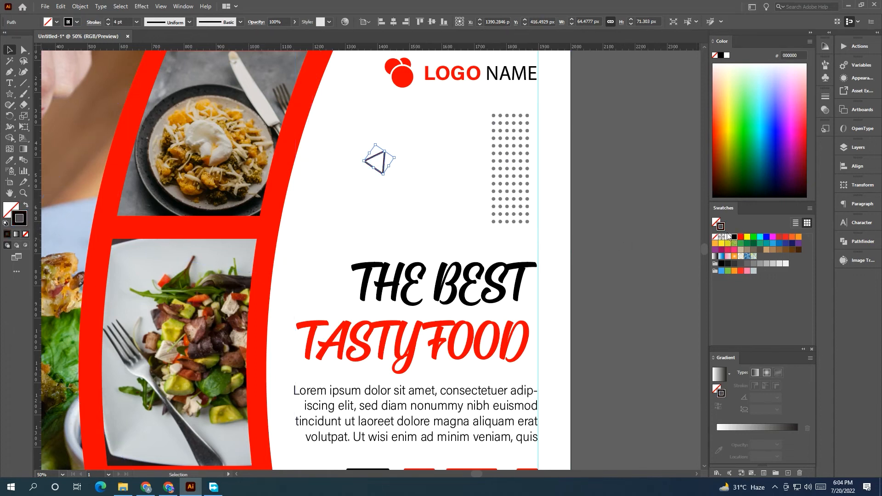
Step: Shrink the triangle to about 27 px wide and scatter copies above and beside the headline and around the order button and web address
mouse_move(395, 157)
mouse_down()
mouse_move(374, 161)
mouse_move(394, 113)
mouse_move(363, 110)
mouse_move(362, 176)
mouse_move(320, 200)
mouse_move(361, 174)
mouse_move(381, 176)
mouse_move(394, 202)
mouse_up()
key(ctrl+minus)
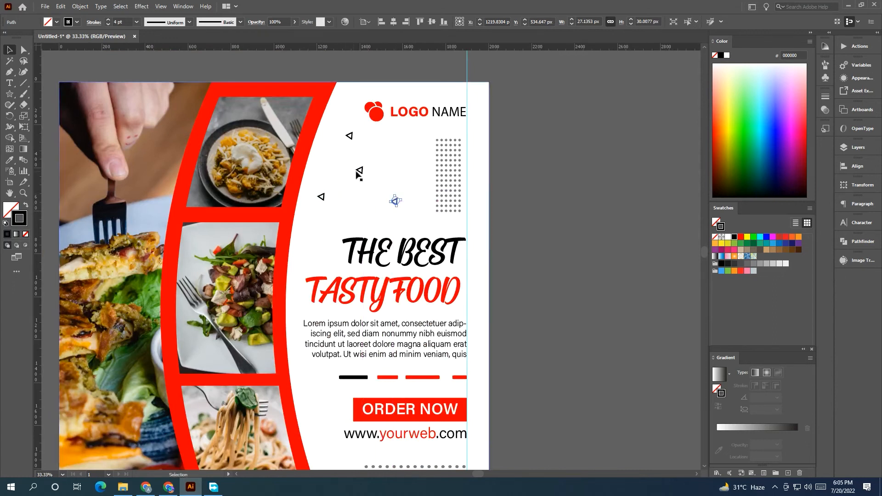
drag(314, 257, 304, 184)
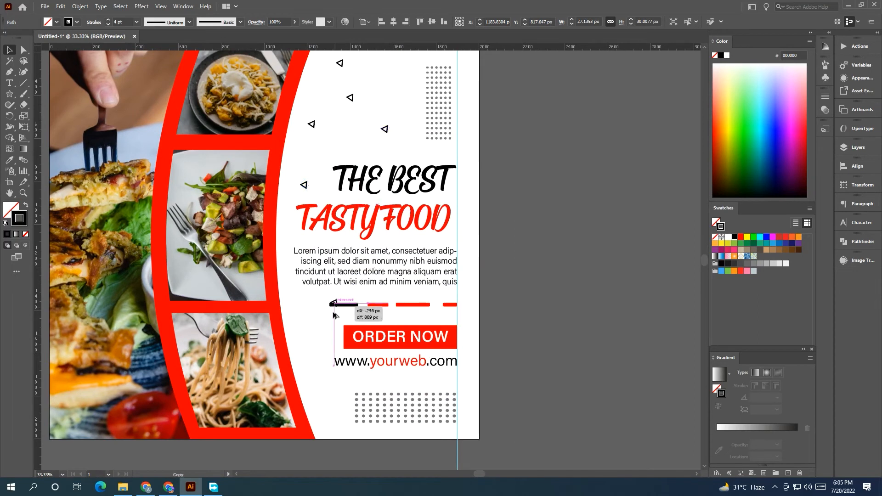
drag(320, 318, 419, 379)
click(550, 299)
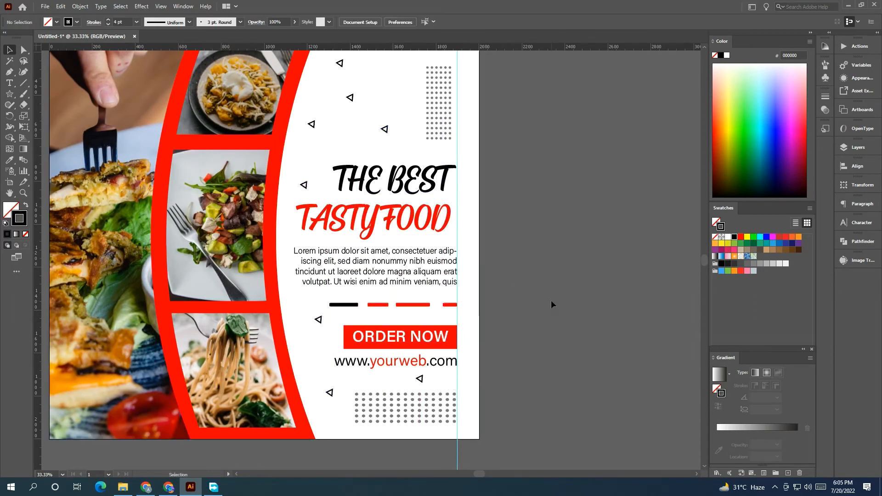
Step: Select all the small triangles and reduce their opacity to 31%
click(329, 394)
shift+click(420, 378)
shift+click(318, 319)
shift+click(303, 185)
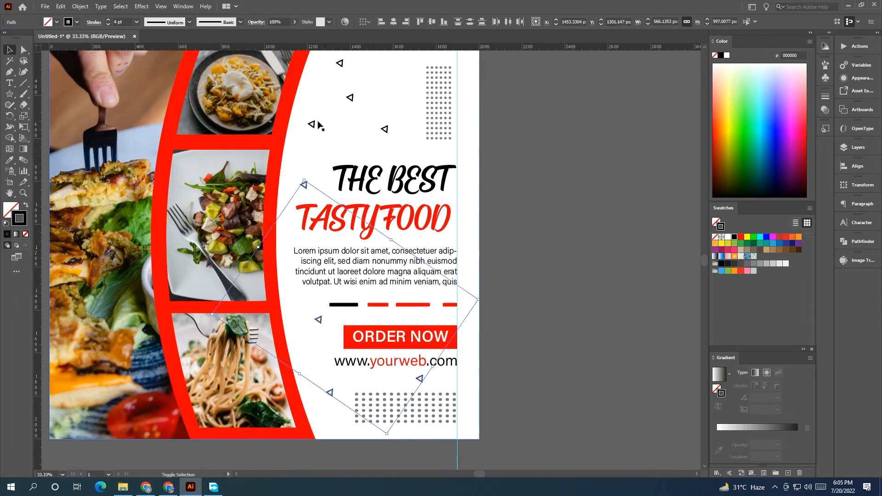
shift+click(350, 98)
shift+click(384, 129)
shift+click(339, 63)
click(294, 22)
drag(294, 34, 267, 34)
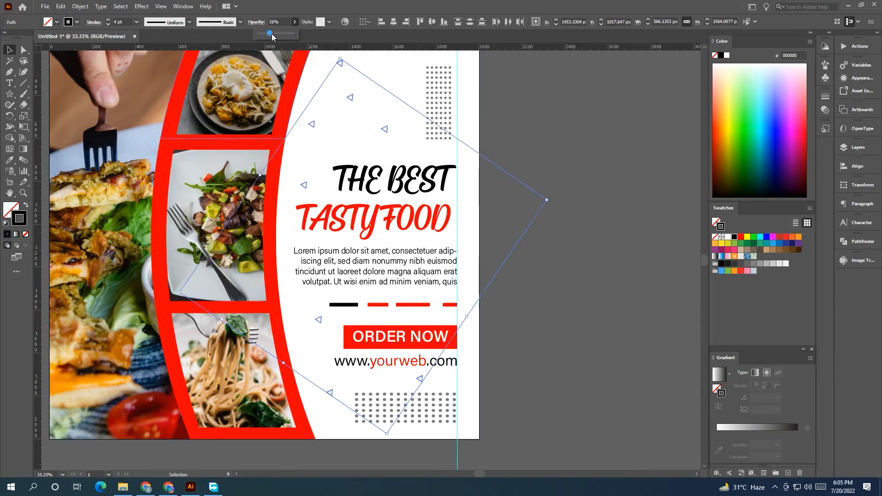
click(548, 164)
Step: Place more copies of the faded triangle below the logo, at the end of TASTY FOOD and just above the dashes
drag(549, 163, 479, 167)
scroll(536, 177, down, 1)
drag(365, 149, 386, 98)
mouse_move(331, 99)
mouse_down()
mouse_move(331, 84)
mouse_move(321, 85)
mouse_up()
drag(339, 126, 376, 275)
drag(315, 293, 310, 290)
click(470, 296)
drag(470, 295, 517, 289)
scroll(524, 240, down, 1)
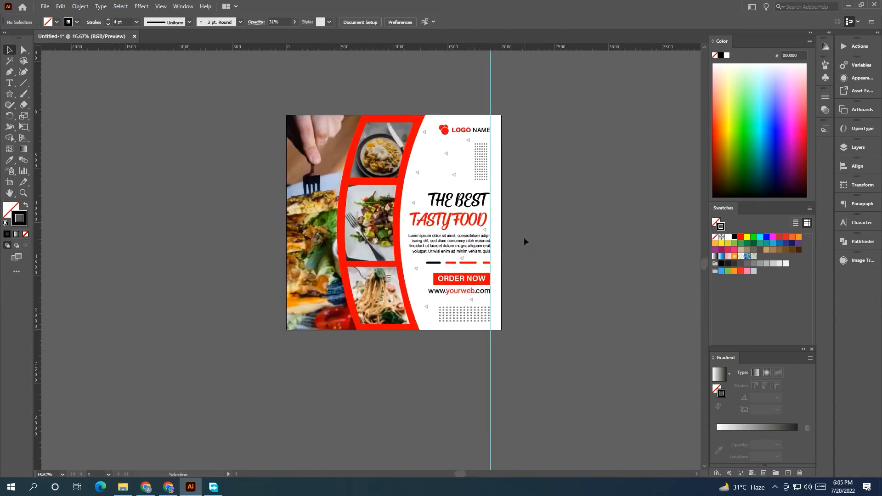
Step: Delete the vertical guide
drag(524, 238, 461, 258)
drag(421, 355, 557, 416)
key(Delete)
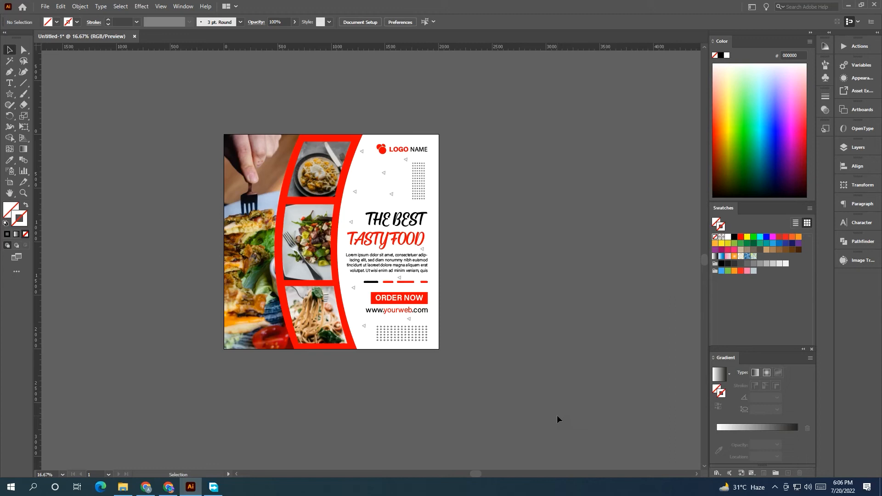
Step: Draw a 372 px circle beside the artboard, fill it with dark gray 333333 and move it next to the large food photo
drag(9, 93, 46, 115)
drag(131, 336, 152, 356)
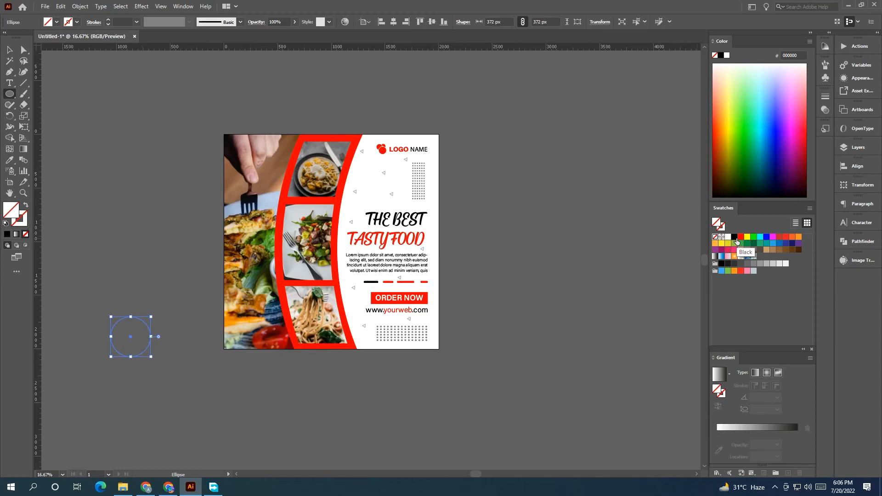
click(734, 264)
click(10, 49)
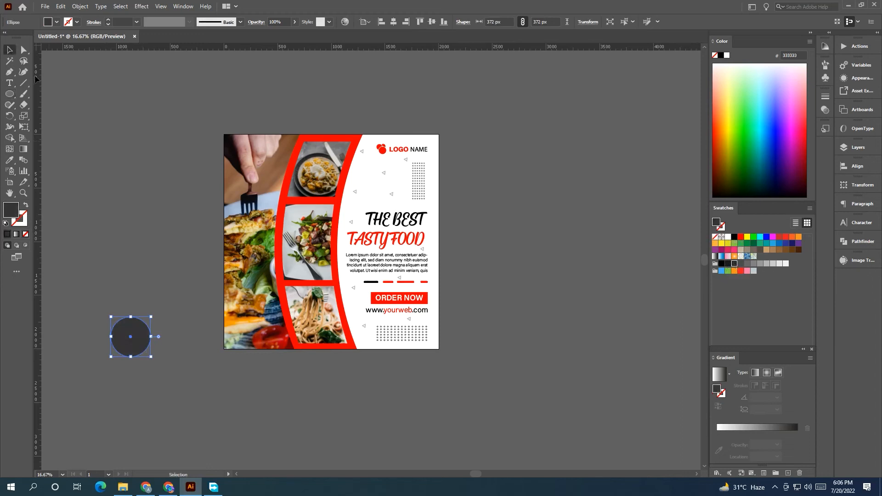
drag(120, 336, 149, 243)
click(117, 340)
Step: Add the text UPTO, 50% and OFF in the empty area below the dark circle
key(t)
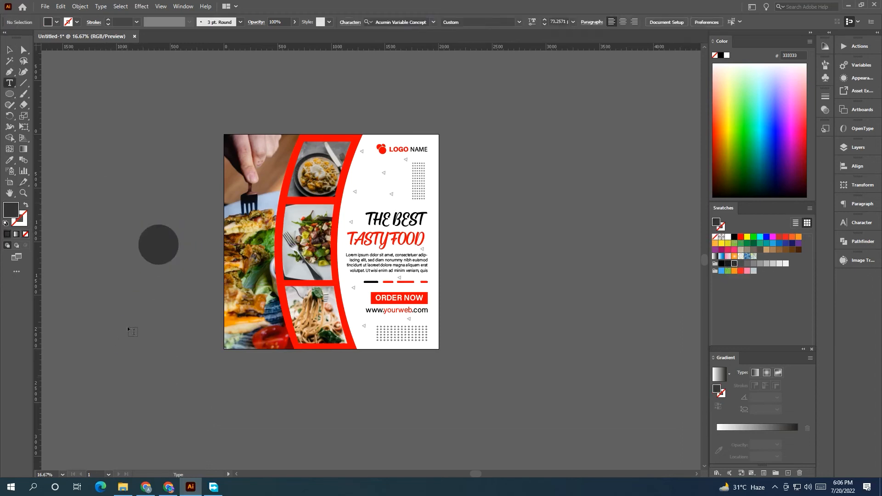
click(131, 327)
key(BackSpace)
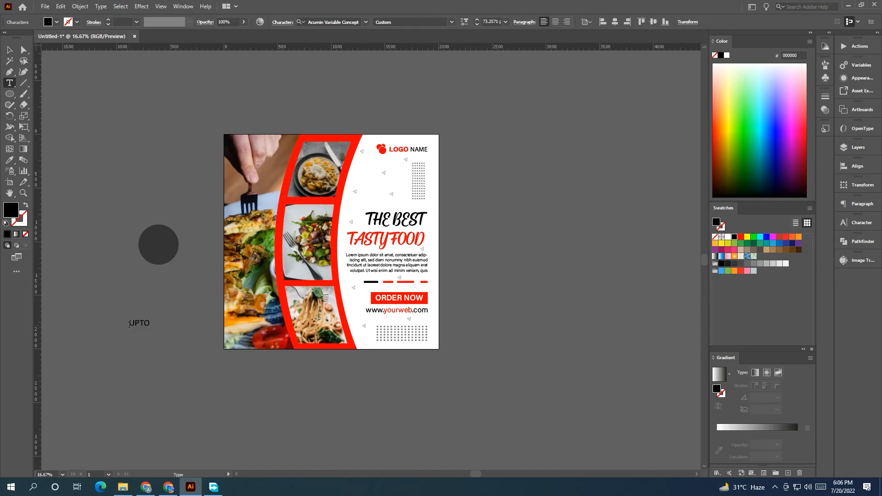
click(129, 337)
key(BackSpace)
click(10, 49)
Step: Resize UPTO, 50% and OFF to similar widths and stack them closely on three lines
click(124, 315)
drag(140, 323, 141, 325)
click(158, 343)
scroll(158, 342, up, 3)
click(298, 342)
drag(308, 341, 323, 369)
click(354, 352)
click(299, 370)
Step: Adjust the font weight of the three discount text lines, making 50% bold
click(219, 256)
key(ctrl+a)
click(367, 23)
click(345, 70)
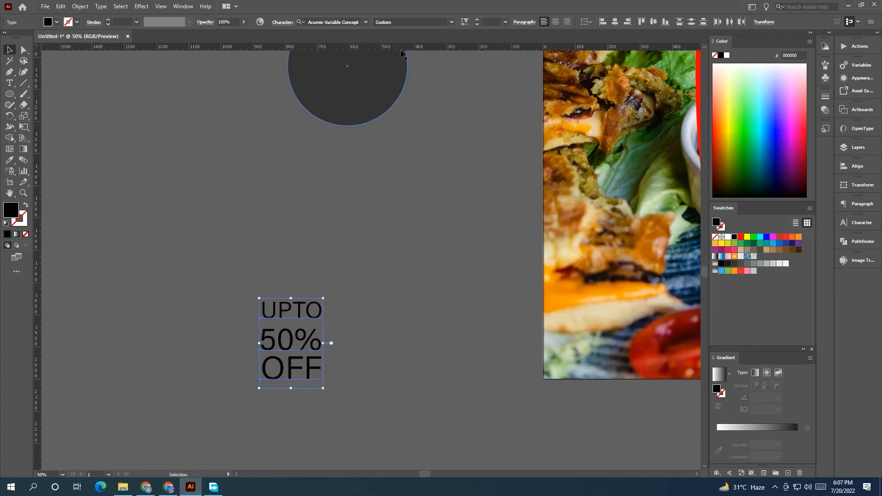
click(462, 25)
mouse_move(393, 49)
mouse_down()
mouse_move(406, 48)
mouse_move(393, 49)
mouse_up()
click(271, 292)
click(291, 340)
click(464, 21)
drag(395, 49, 412, 48)
Step: Fill the UPTO, 50% and OFF text with white
drag(210, 215, 311, 370)
click(728, 237)
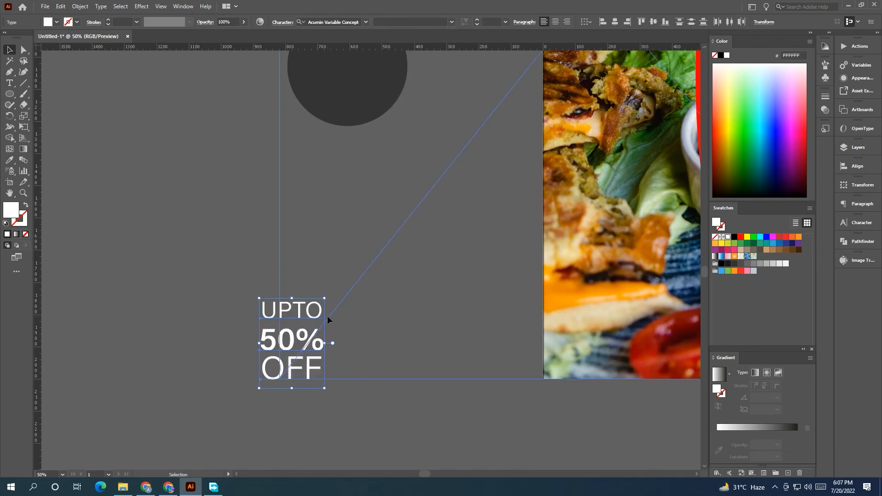
click(334, 313)
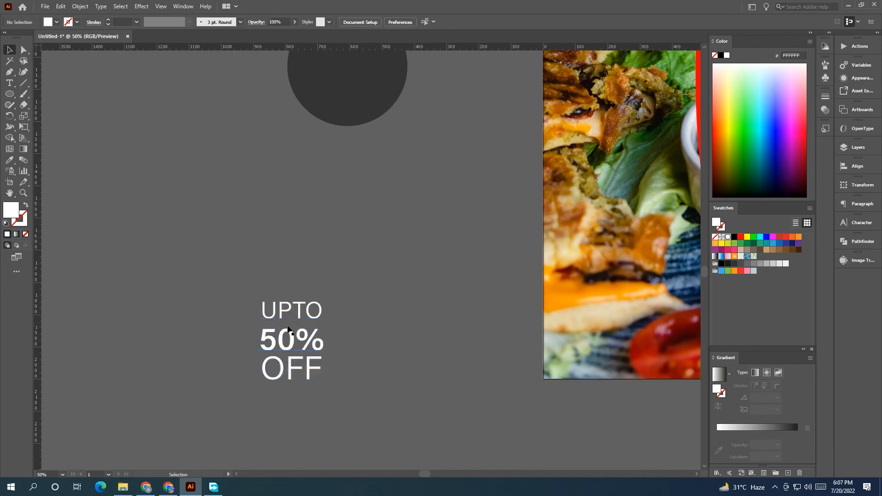
Step: Enlarge OFF slightly to match the width of the other lines and even out the spacing of the stacked text
drag(268, 374, 266, 375)
drag(320, 370, 323, 371)
click(338, 373)
click(311, 375)
drag(323, 314, 322, 316)
click(360, 405)
Step: Move the UPTO 50% OFF text onto the dark circle and center it there
drag(221, 261, 322, 383)
drag(292, 340, 372, 97)
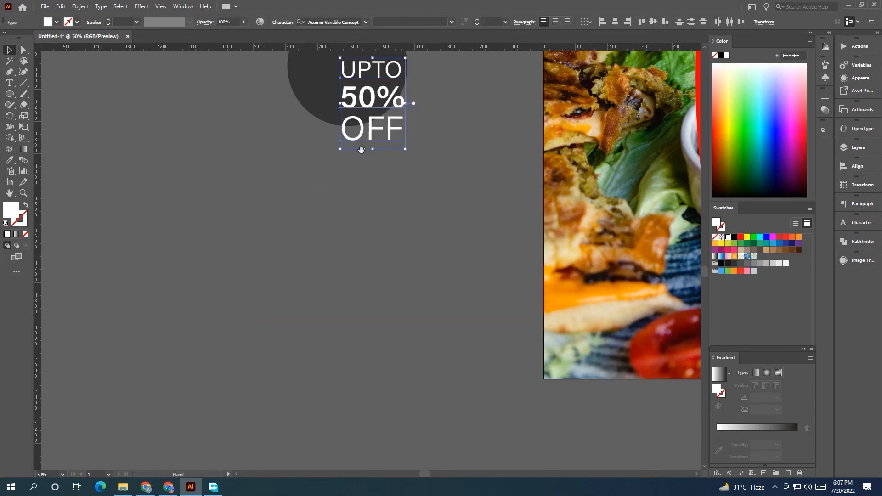
drag(363, 147, 337, 387)
drag(344, 334, 324, 302)
drag(359, 264, 361, 259)
click(438, 250)
scroll(439, 249, down, 2)
drag(439, 249, 291, 290)
Step: Give the dark circle a white 3 pt outline
click(261, 317)
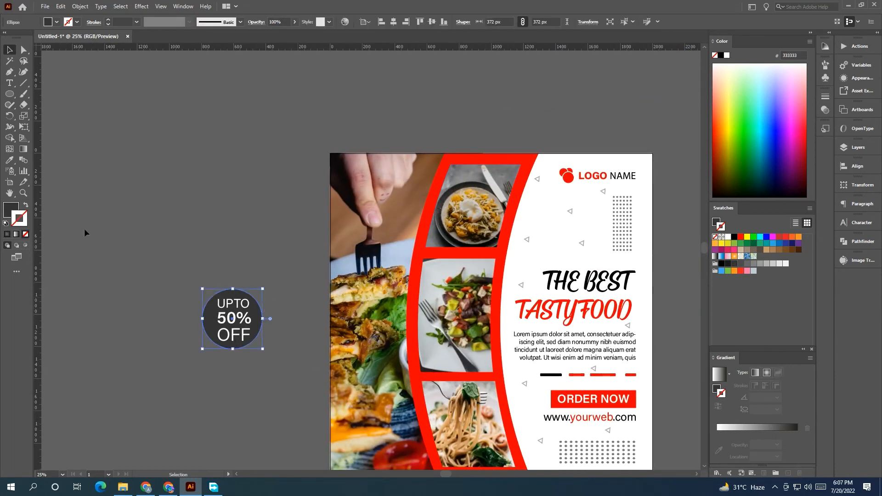
click(728, 238)
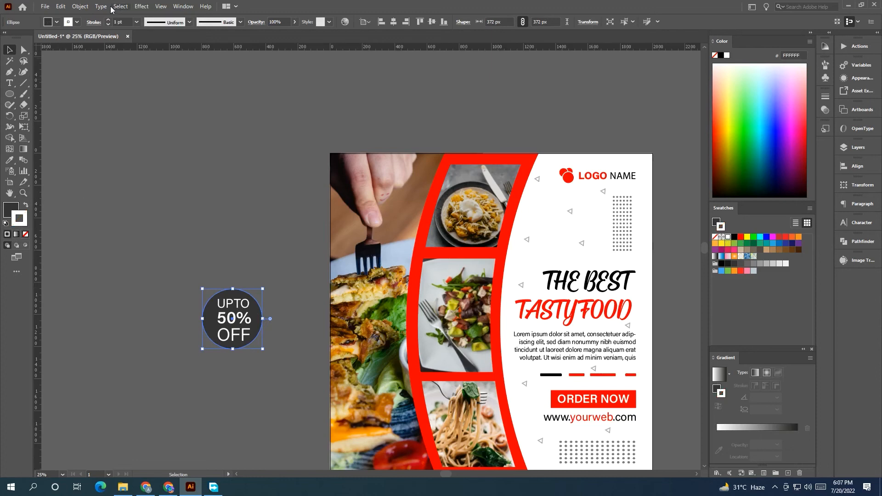
click(109, 20)
click(109, 20)
click(11, 49)
click(201, 264)
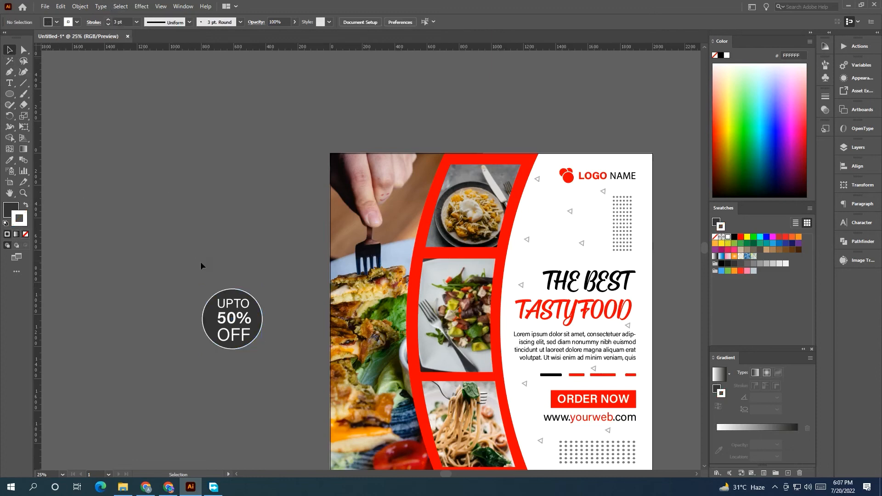
Step: Lighten the font weight of OFF in the discount badge
drag(233, 262, 193, 208)
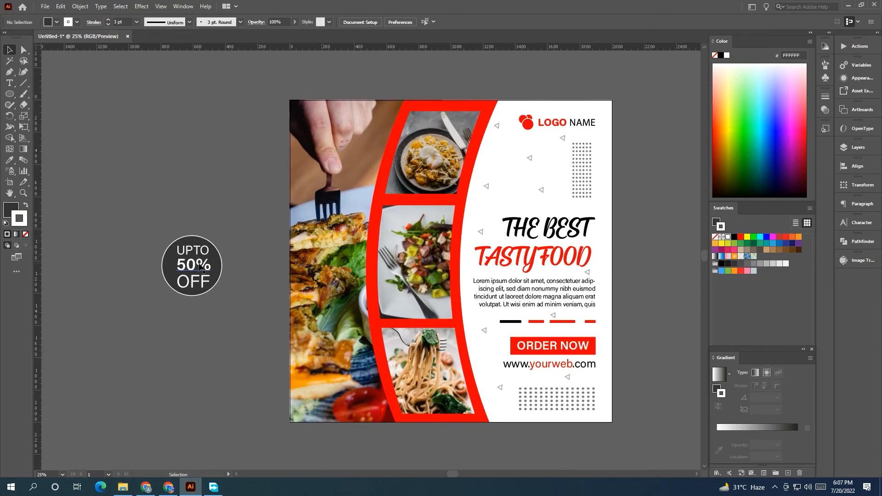
click(193, 281)
click(469, 22)
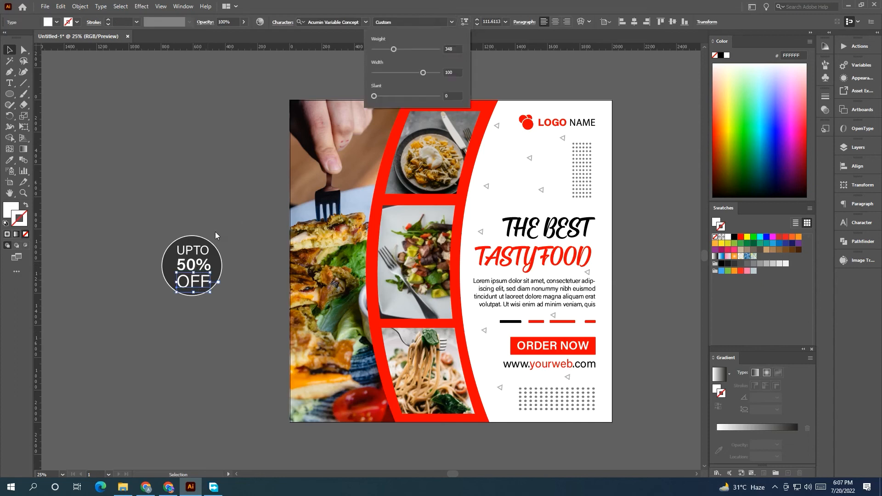
drag(388, 48, 387, 47)
click(163, 211)
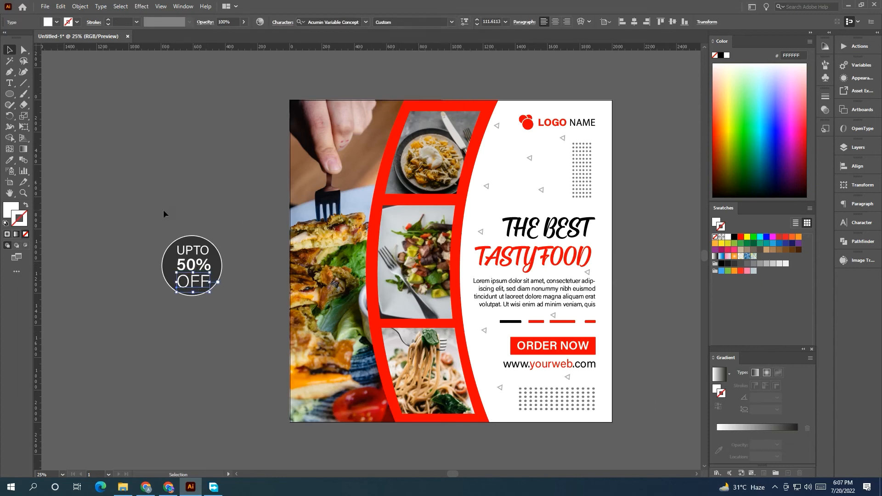
Step: Scale the discount badge to about 206.5 px wide and place one over the red band edge beside each of the three small photos
drag(195, 199, 149, 198)
mouse_move(99, 229)
mouse_down()
mouse_move(186, 295)
mouse_move(155, 282)
mouse_move(166, 284)
mouse_move(424, 160)
mouse_move(438, 172)
mouse_move(444, 162)
mouse_up()
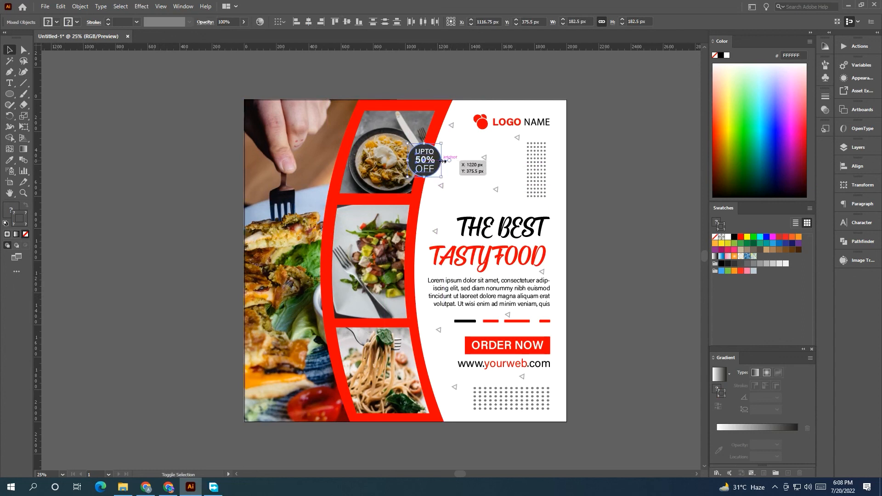
drag(455, 198, 392, 209)
drag(371, 181, 370, 385)
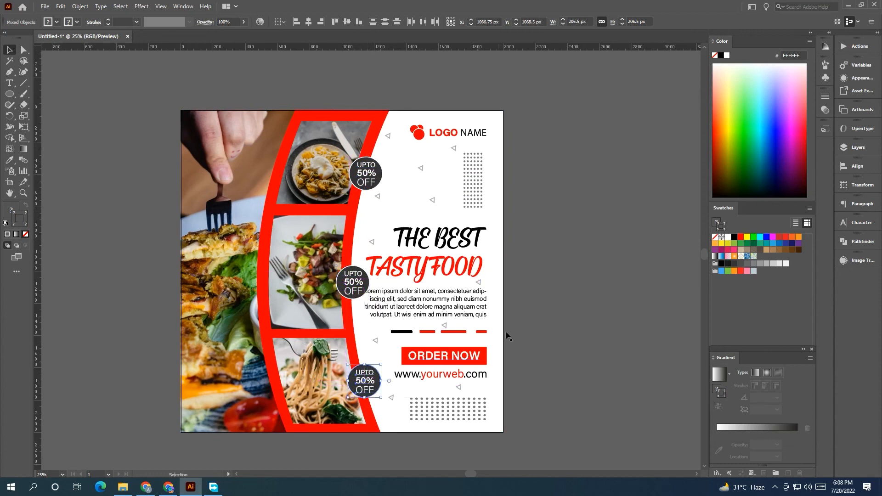
drag(507, 337, 428, 298)
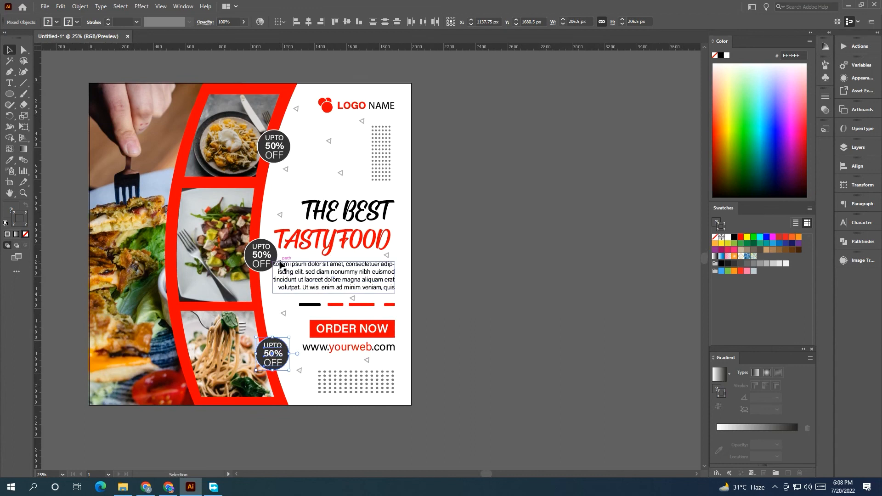
Step: Narrow the paragraph's text box and scale down both headline lines to clear the middle badge
click(275, 287)
drag(273, 278, 285, 279)
click(278, 235)
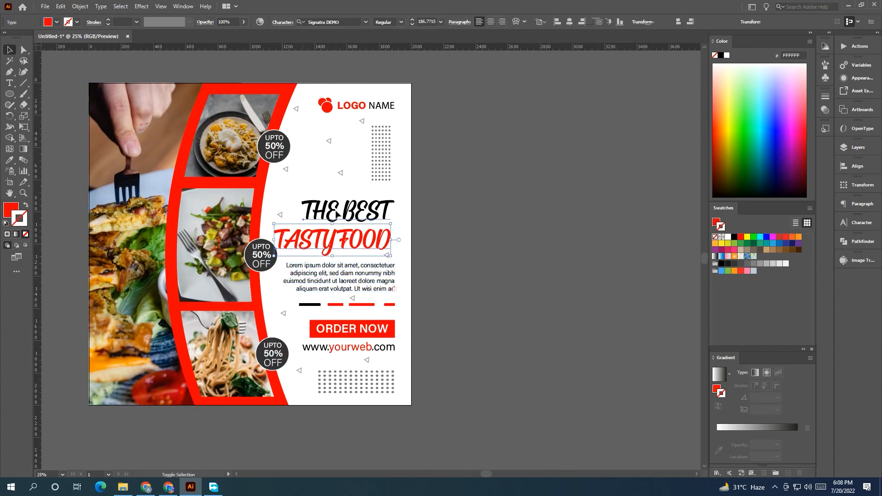
drag(275, 227, 285, 228)
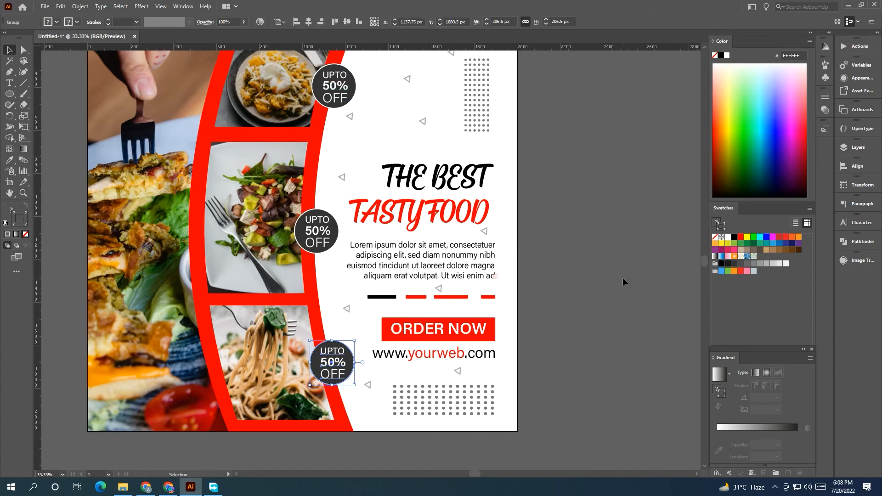
Step: Move the three discount badges onto the lower right corners of their photos, shrinking the middle one slightly
drag(326, 239, 303, 280)
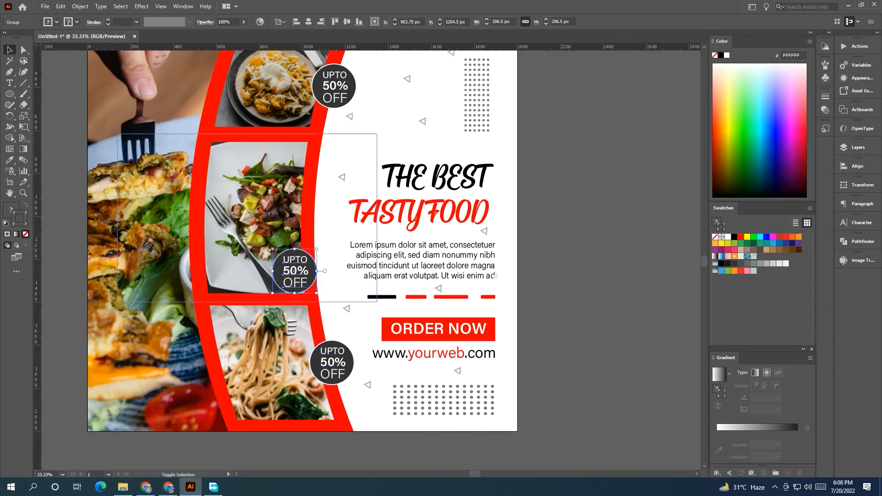
drag(271, 249, 276, 253)
drag(339, 368, 324, 407)
click(570, 280)
drag(569, 279, 632, 371)
drag(407, 206, 376, 239)
scroll(611, 260, down, 2)
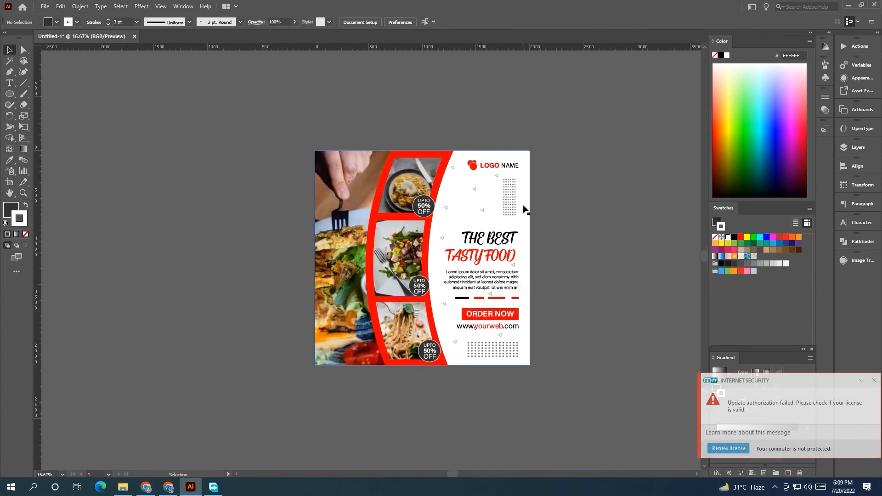
Step: Shrink the discount badge on the pasta photo slightly and scale the badge on the top photo to about 168.75 px wide
scroll(524, 209, up, 1)
click(387, 377)
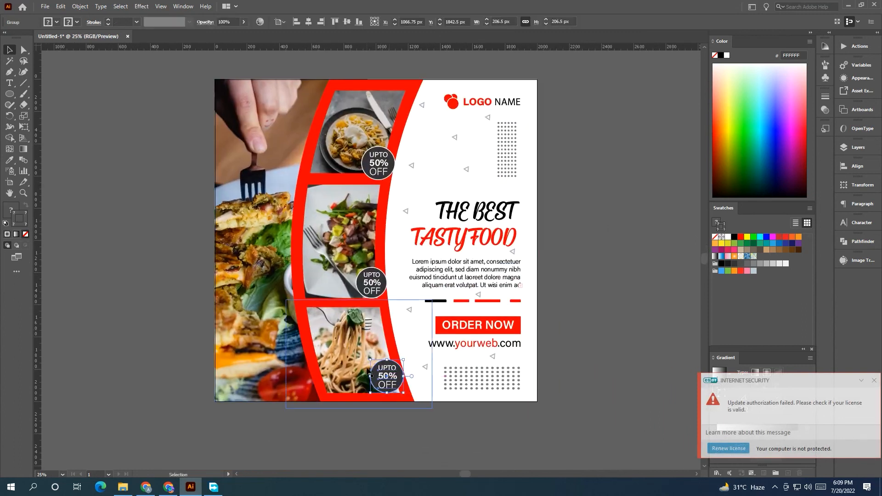
drag(371, 358, 373, 364)
click(423, 418)
drag(423, 418, 396, 416)
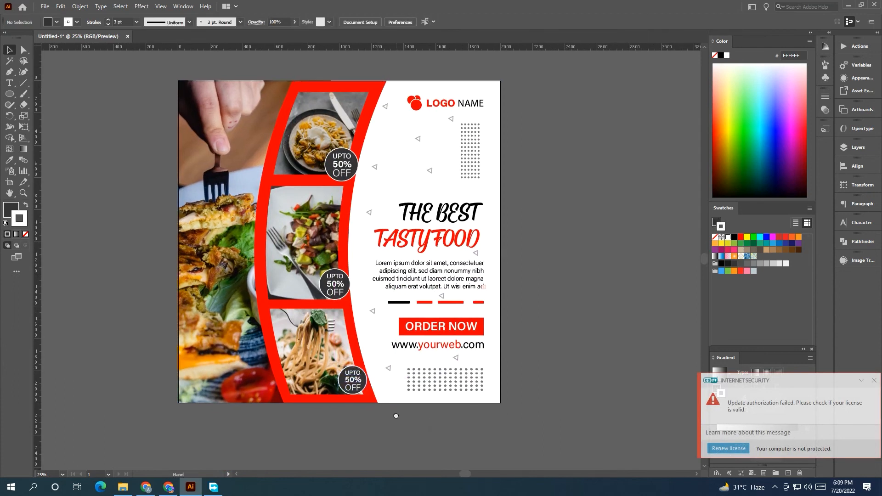
click(342, 170)
drag(325, 149, 332, 154)
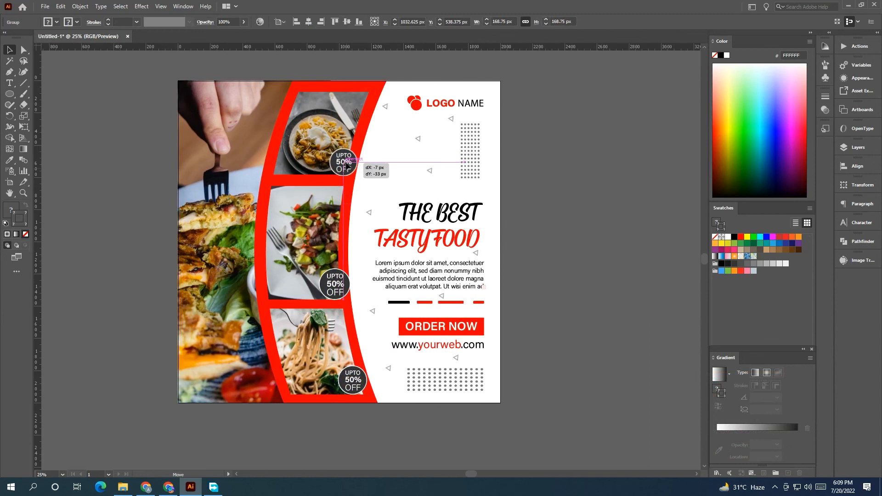